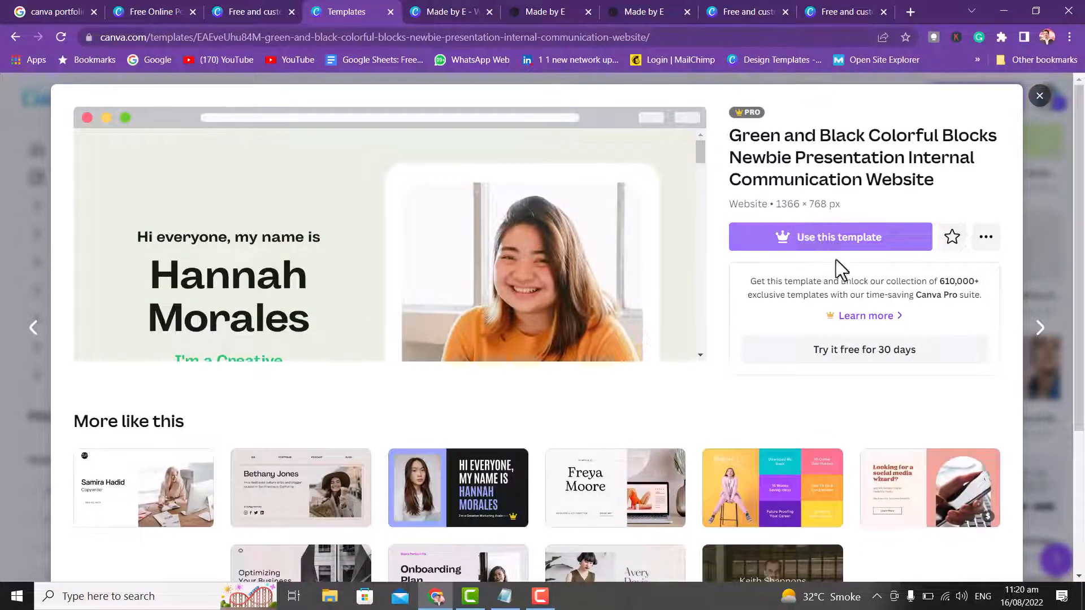
- Close the preview and start a 7-page design from the Beige Olive Green modeling portfolio template
click(1039, 97)
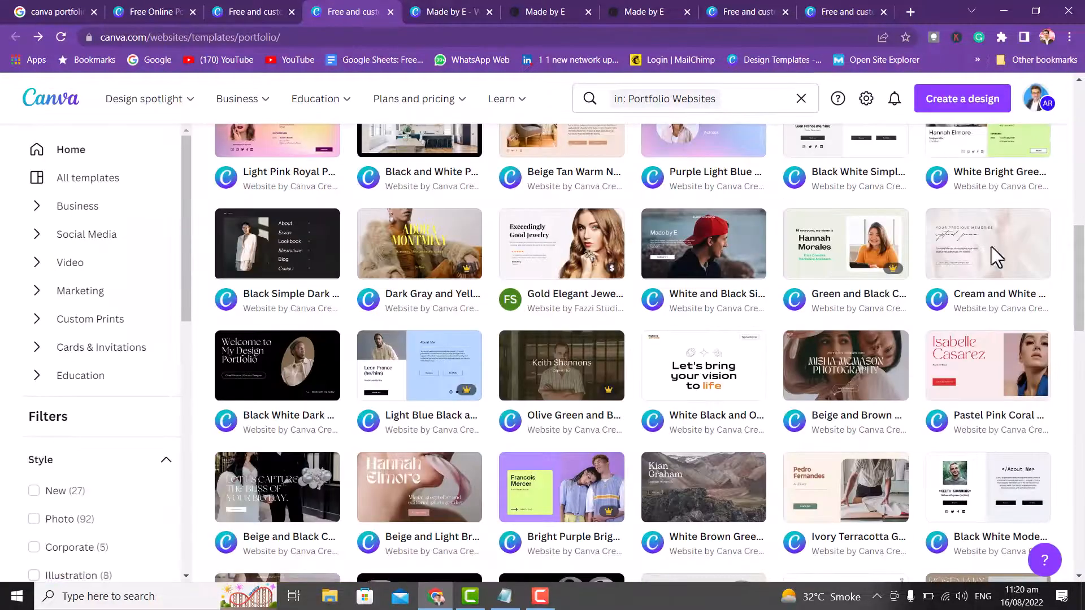
drag(1082, 270, 1074, 464)
click(249, 260)
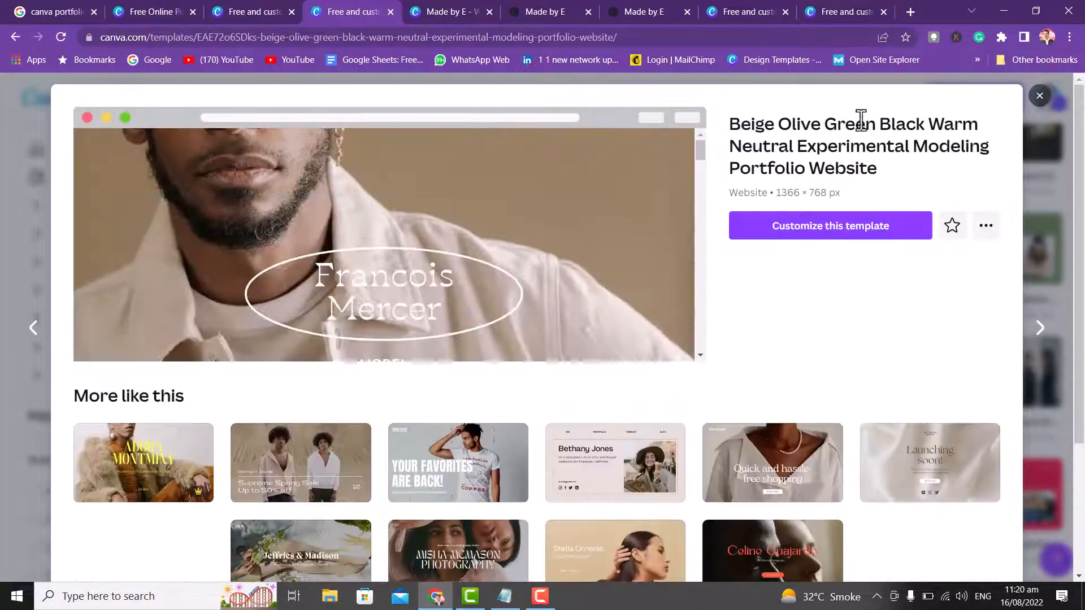
click(857, 229)
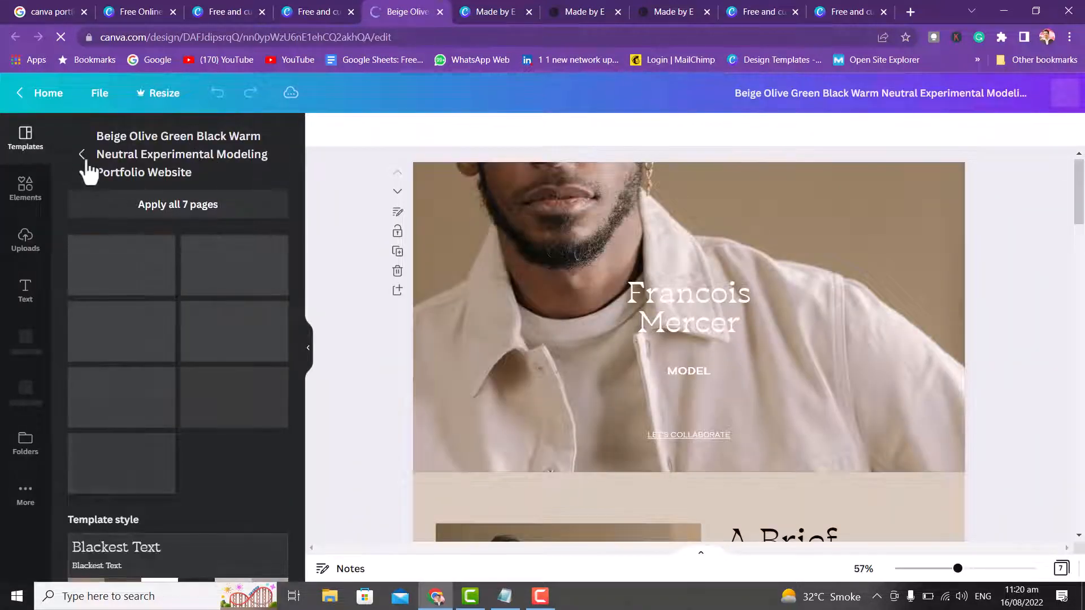
- Search website templates for 'graphics' and open the Blue Warm Neutral Graphic Design Portfolio template
click(82, 155)
click(136, 141)
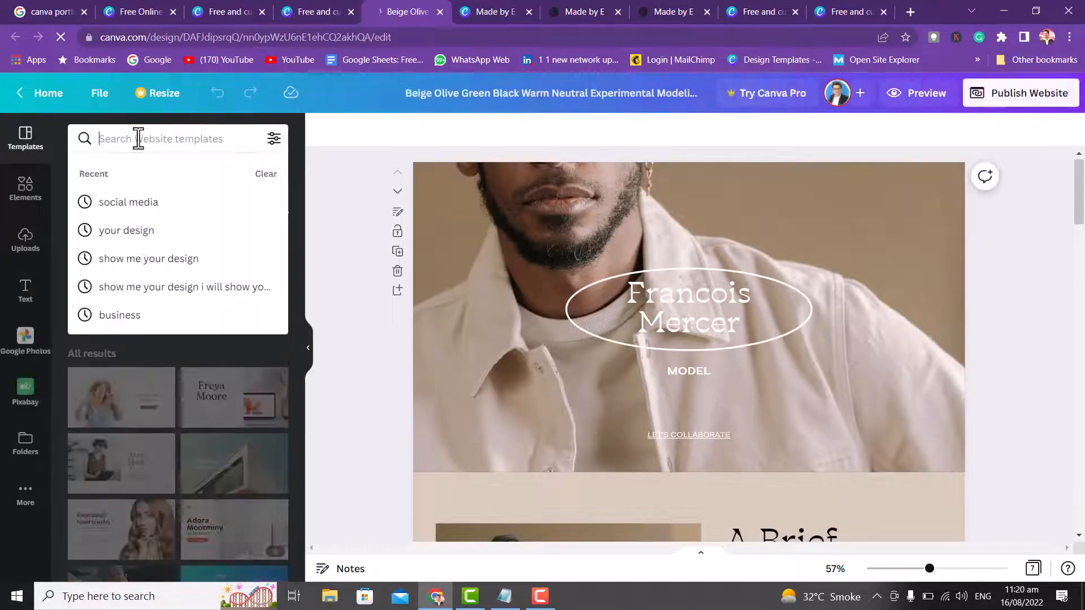
text(g)
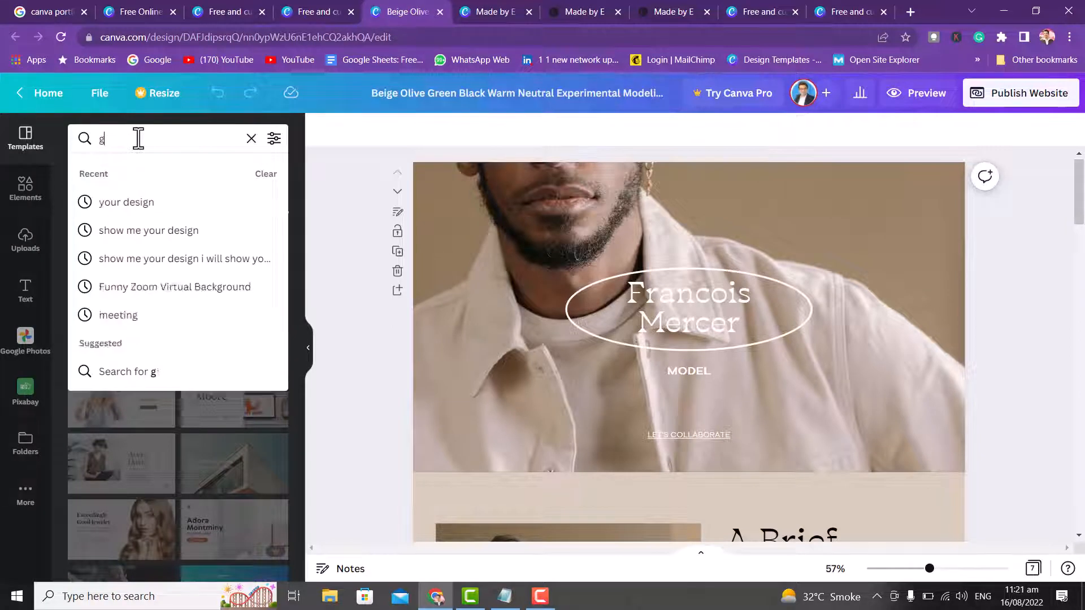
text(raphiv)
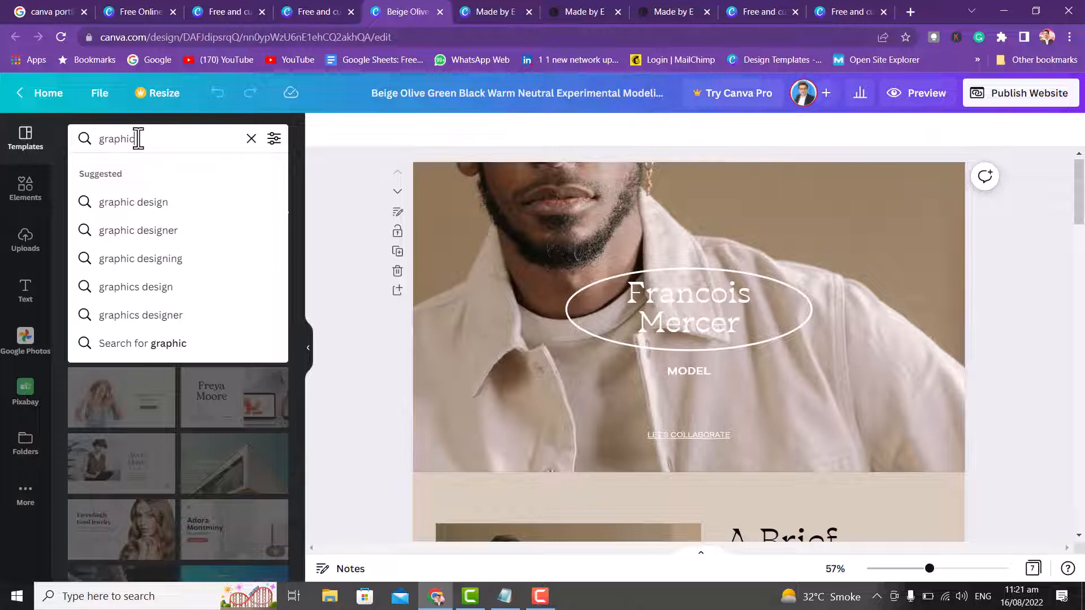
text(cs)
key(Return)
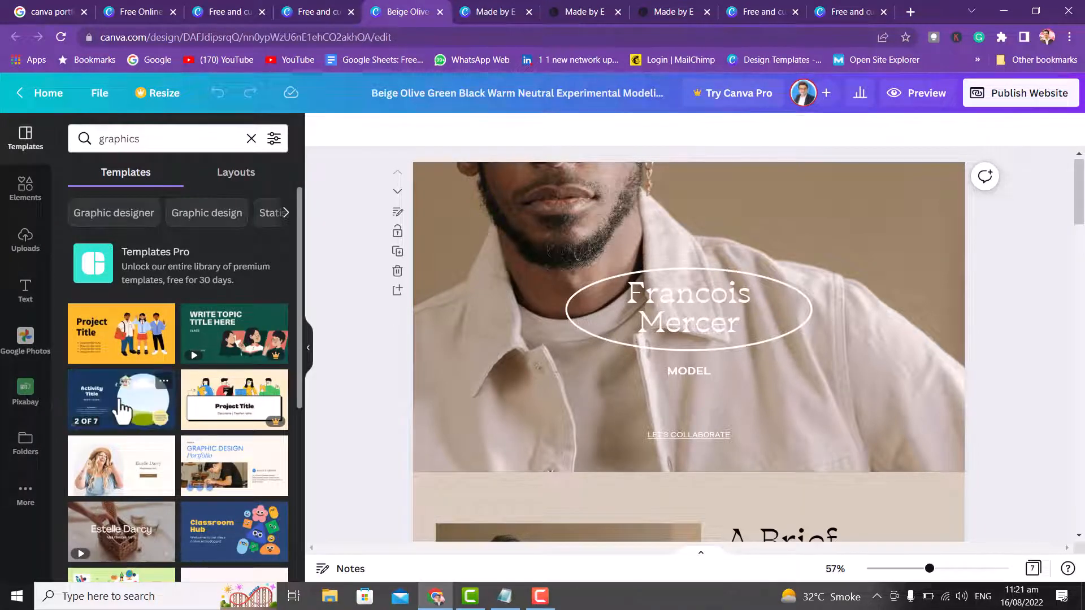
click(223, 472)
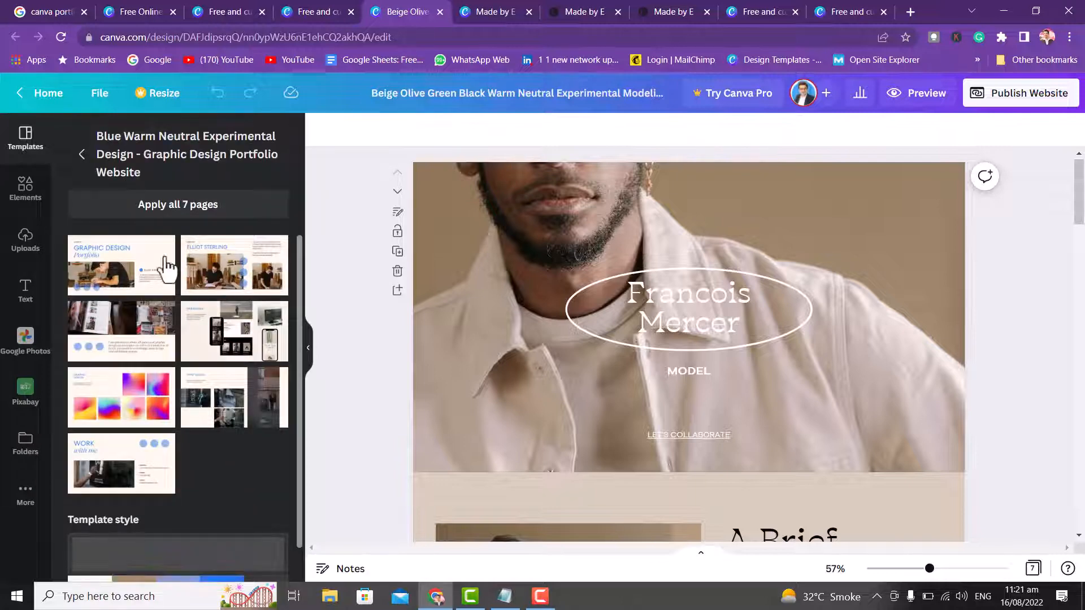
- Apply the Graphic Design Portfolio pages and review its cover, about-me, web and print design sections
click(157, 209)
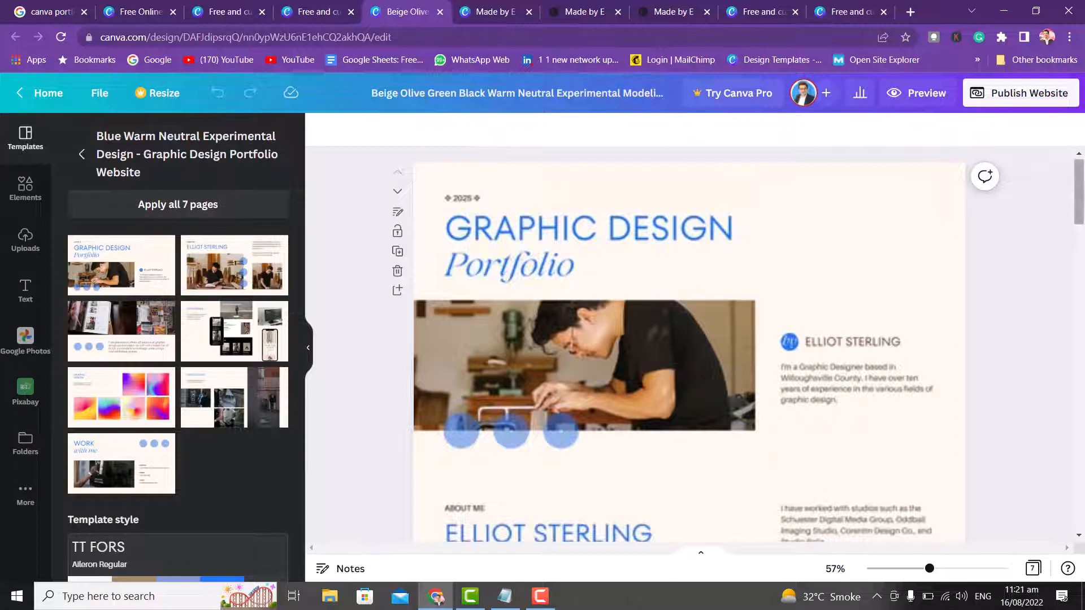
scroll(1084, 217, down, 6)
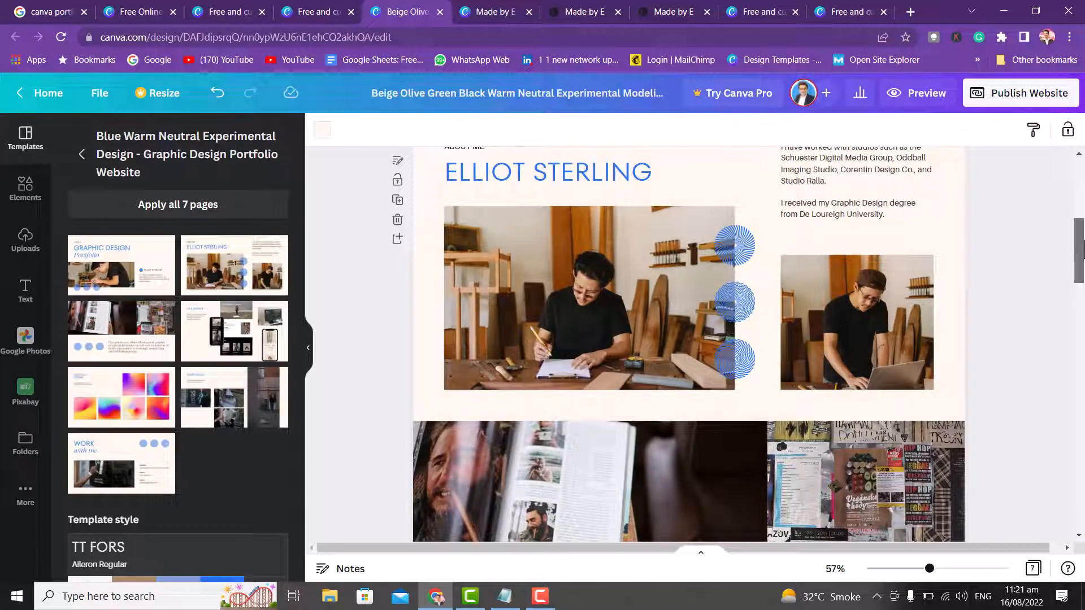
scroll(1083, 249, down, 8)
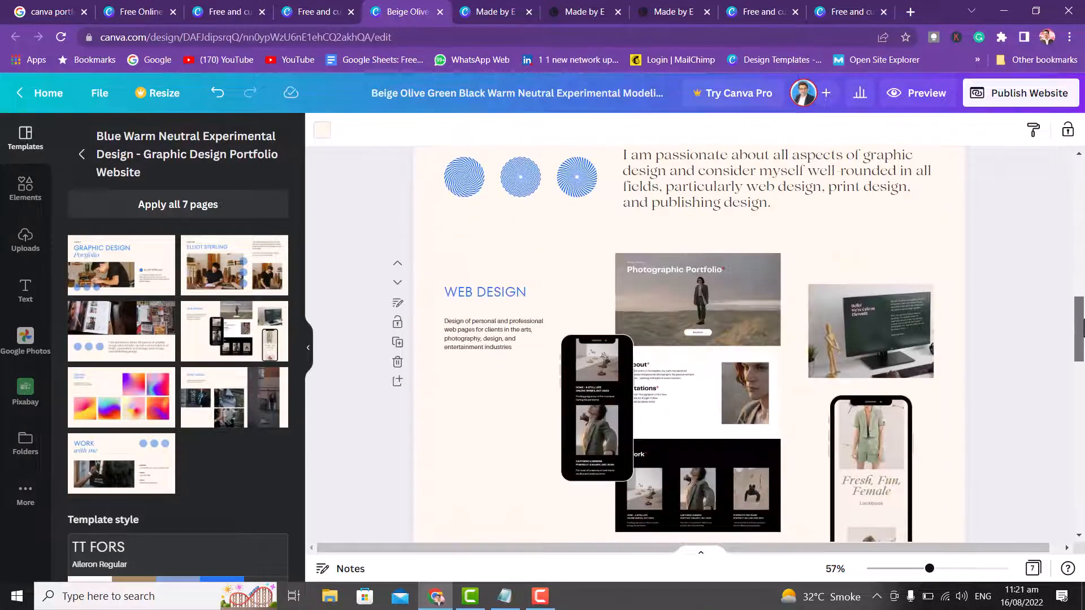
scroll(1082, 414, down, 5)
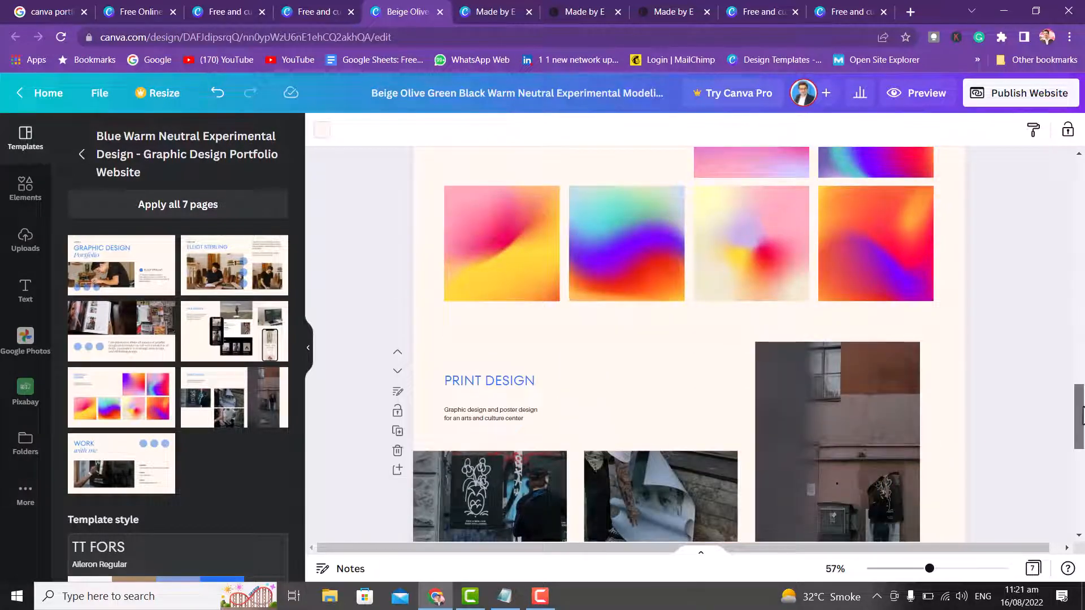
drag(1082, 415, 1083, 131)
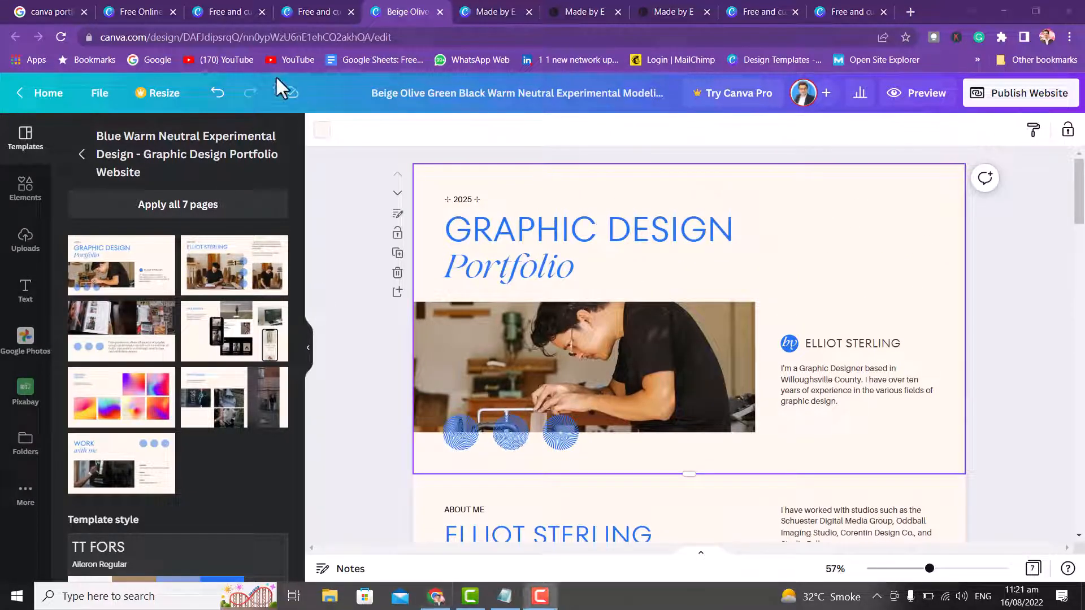
click(842, 356)
- Overwrite the sample designer name on the cover with the portfolio owner's name
double_click(876, 347)
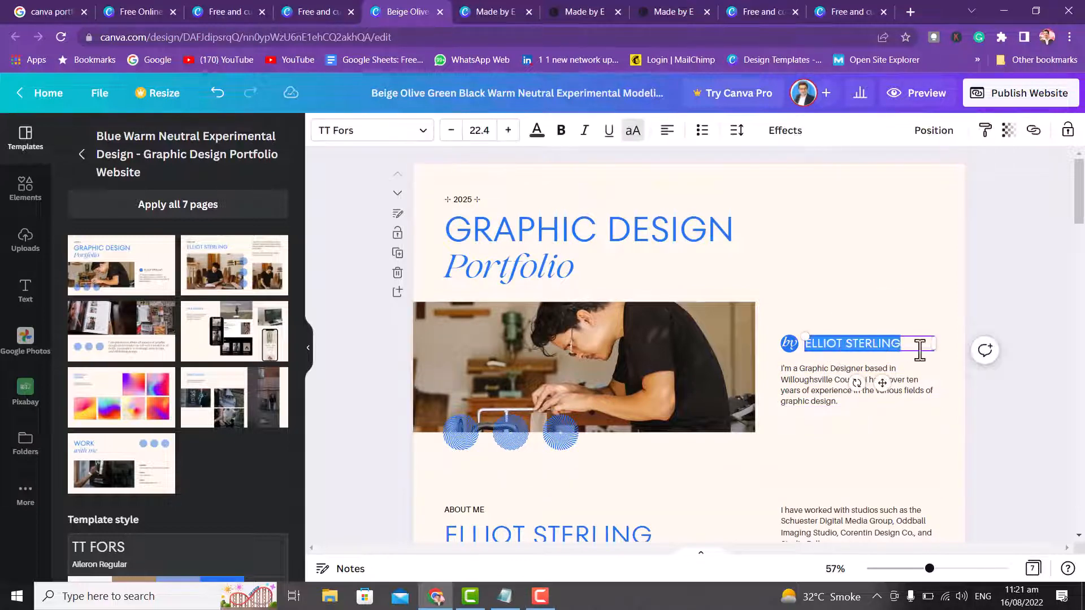
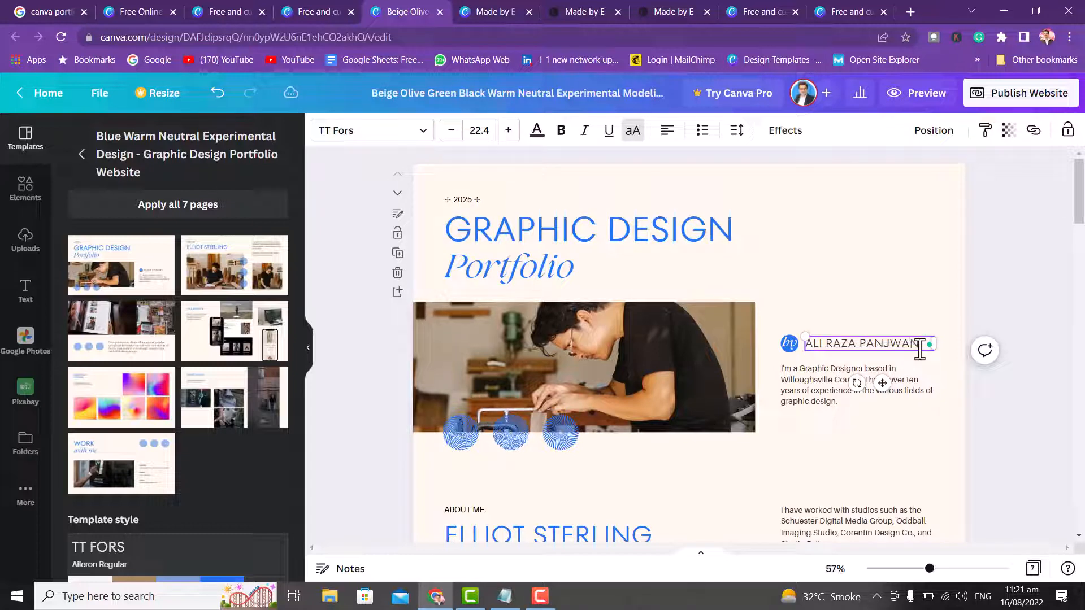
click(571, 379)
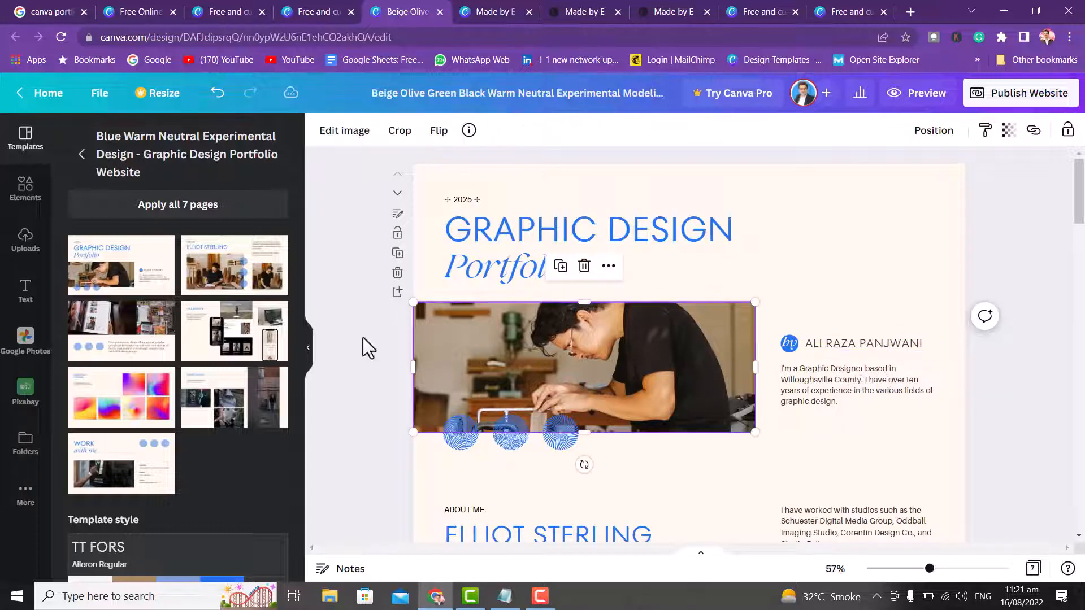
- Replace the cover photo with the man-at-desk upload and adjust its framing
click(25, 237)
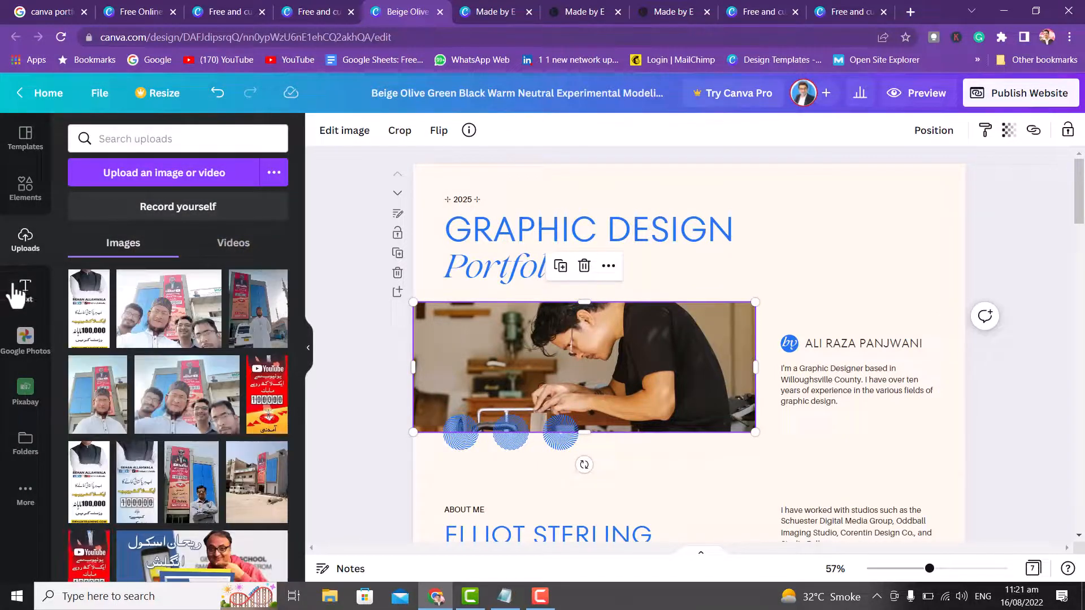
drag(298, 282, 320, 460)
drag(184, 443, 655, 441)
double_click(660, 318)
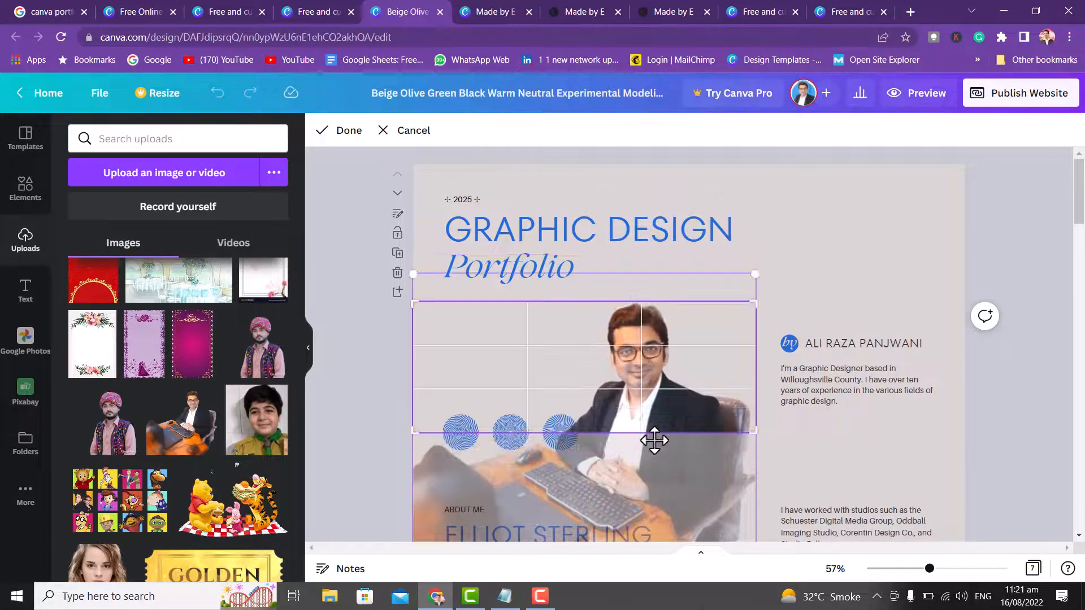
click(807, 226)
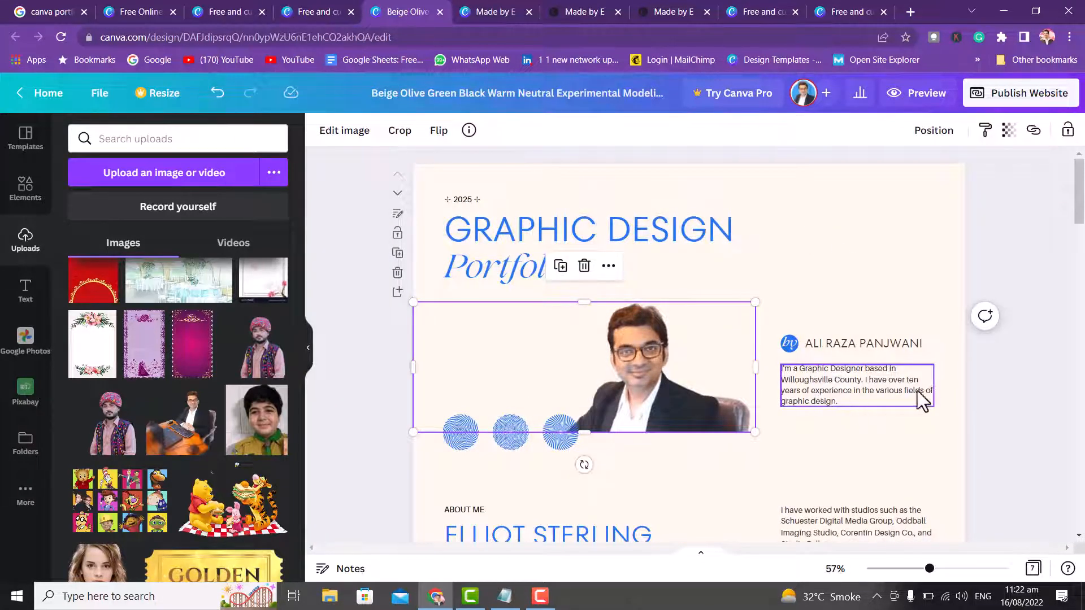
- Replace the about-section photo with the Spend Your Time Wisely image and reframe it
drag(1080, 203, 1082, 260)
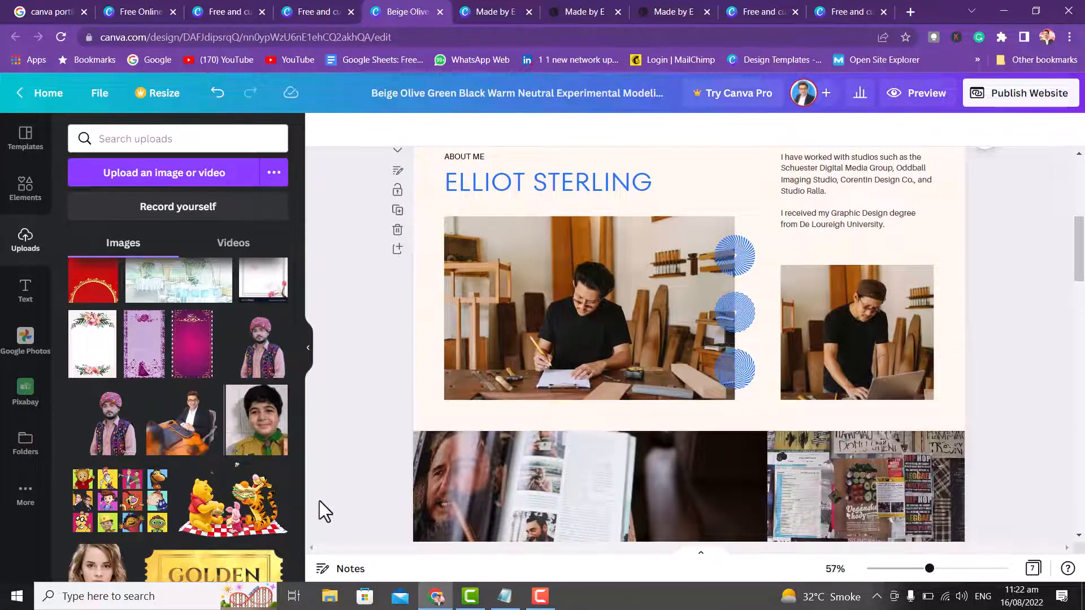
drag(298, 417, 331, 340)
drag(103, 421, 619, 307)
double_click(608, 290)
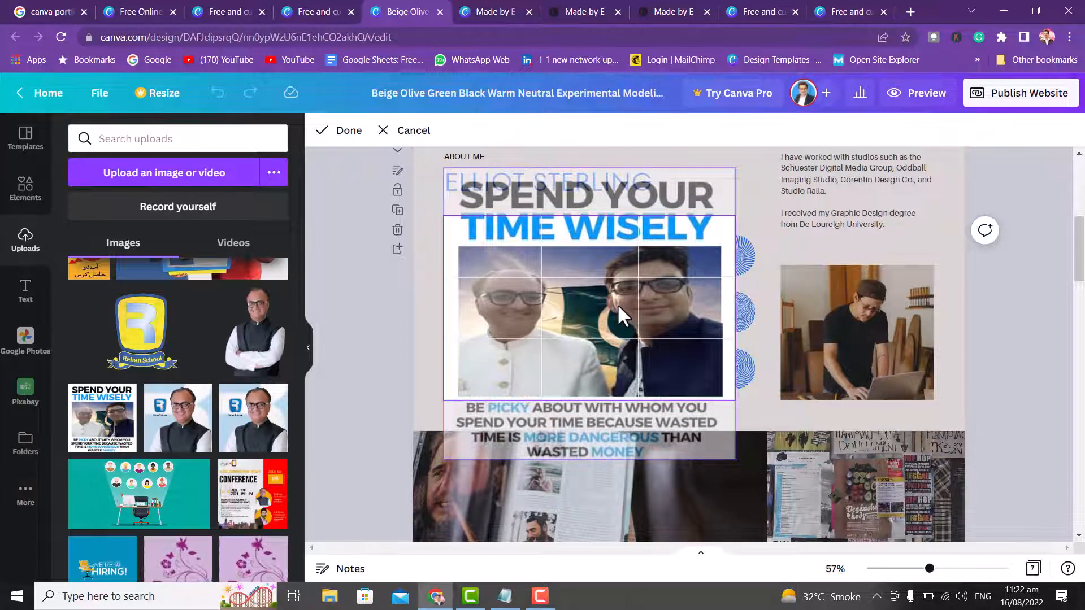
click(379, 310)
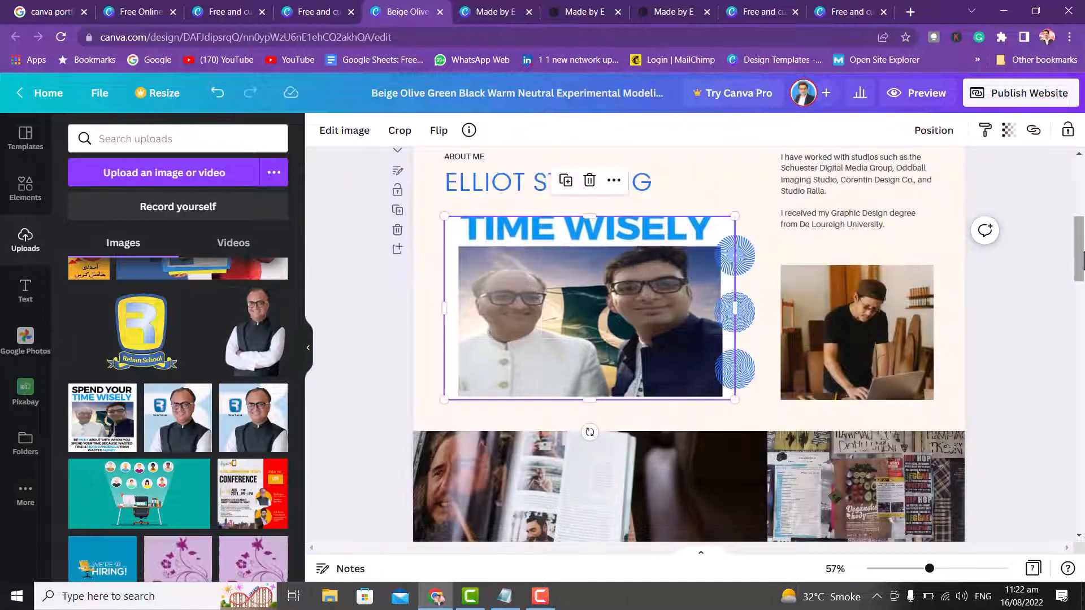
drag(1082, 255, 1083, 267)
click(364, 288)
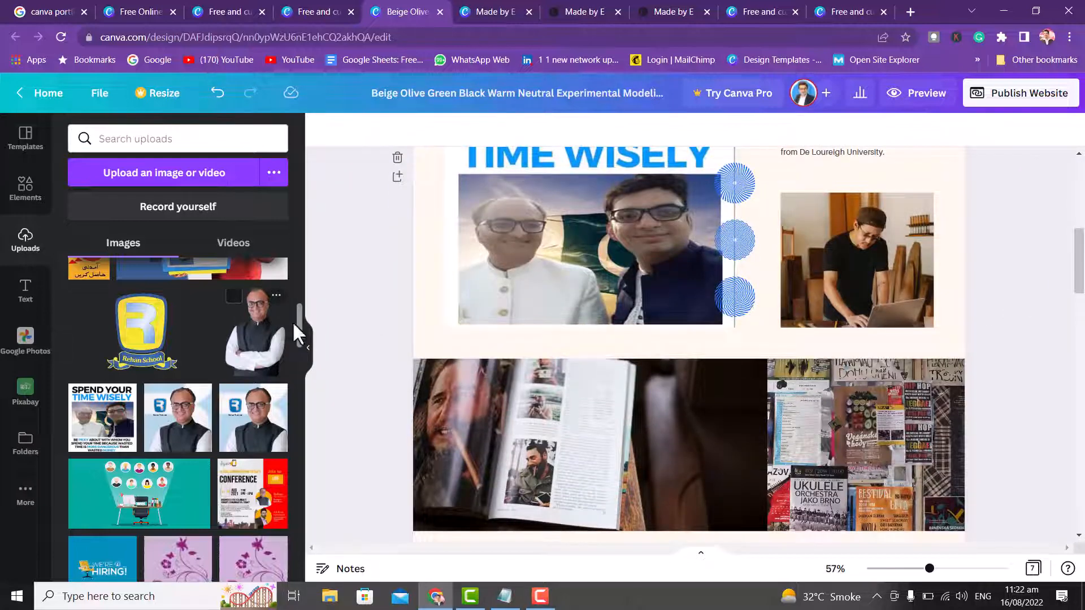
- Replace the laptop photo with the building image, shifted down inside its frame
drag(297, 322, 313, 293)
click(187, 391)
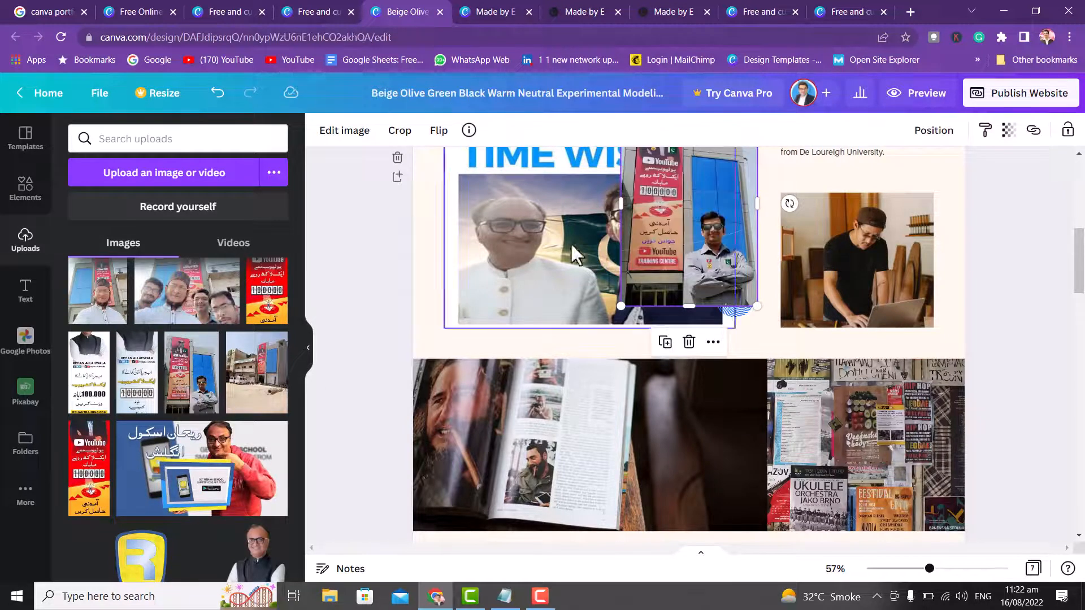
drag(696, 249, 857, 275)
key(Delete)
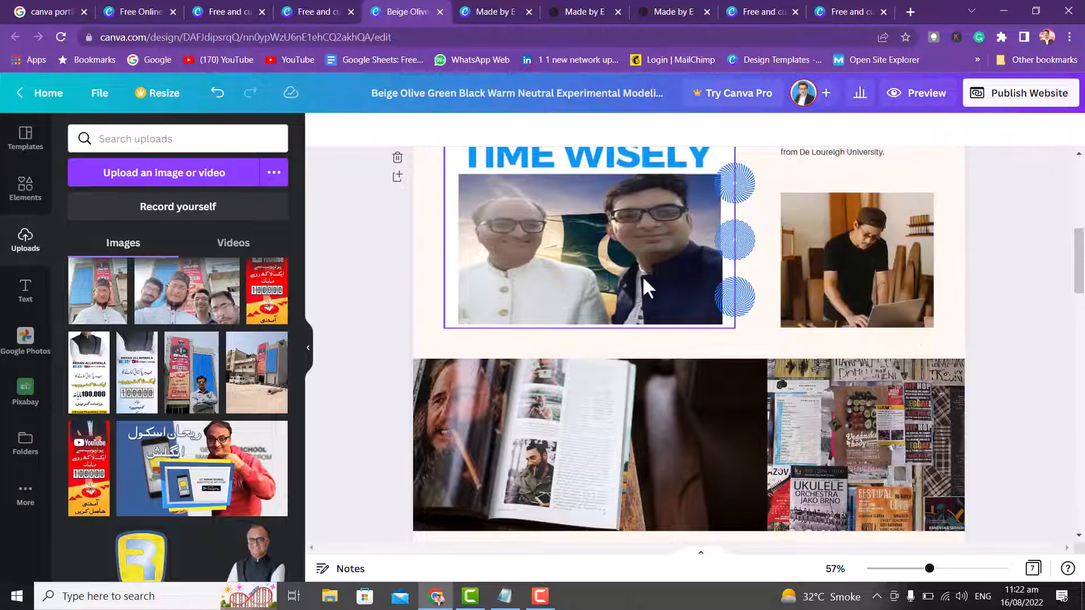
drag(212, 392, 826, 266)
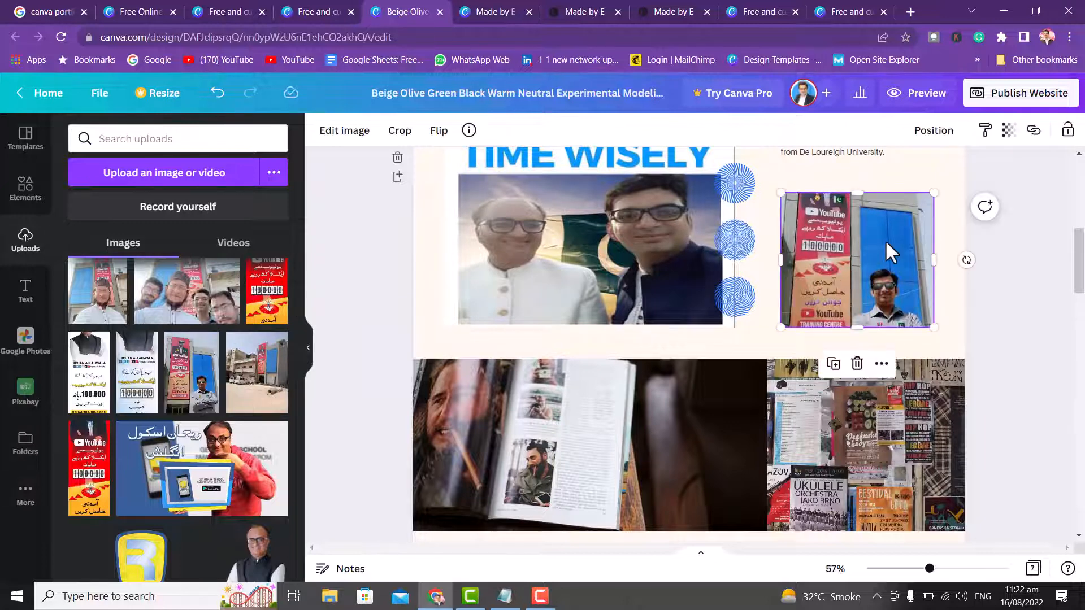
double_click(887, 250)
drag(887, 249, 882, 307)
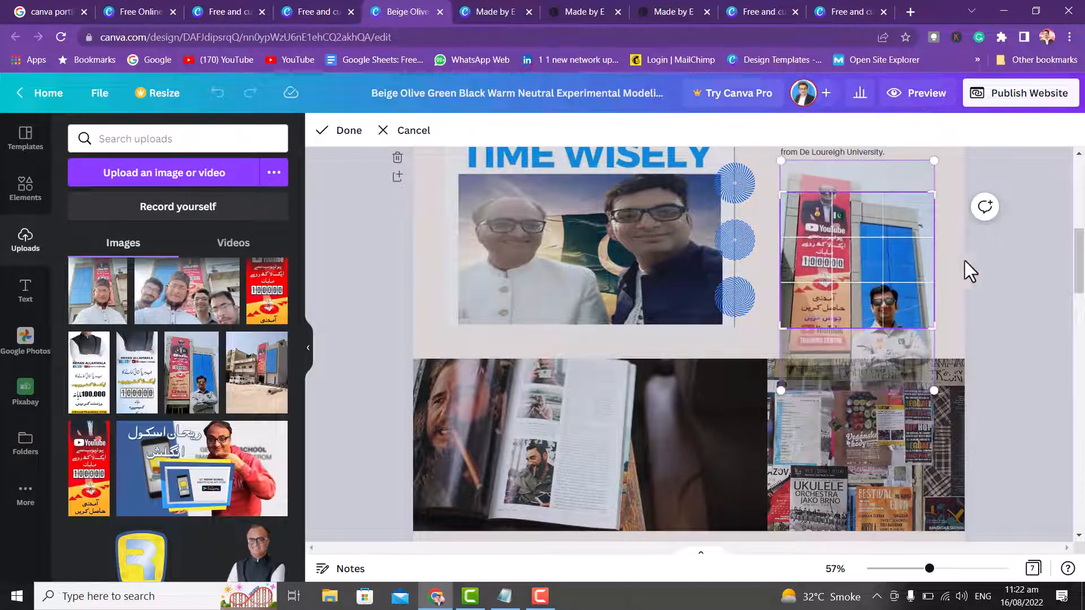
click(992, 279)
- Select the magazine photo and bring up the computer's file picker to upload an image
drag(1083, 269, 1082, 297)
click(553, 310)
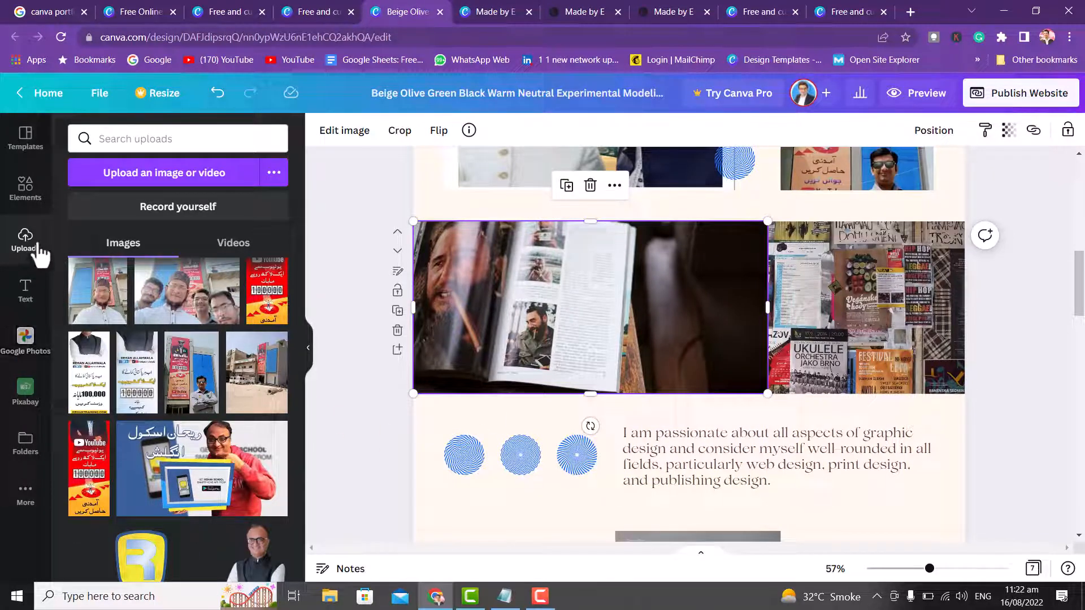
click(141, 180)
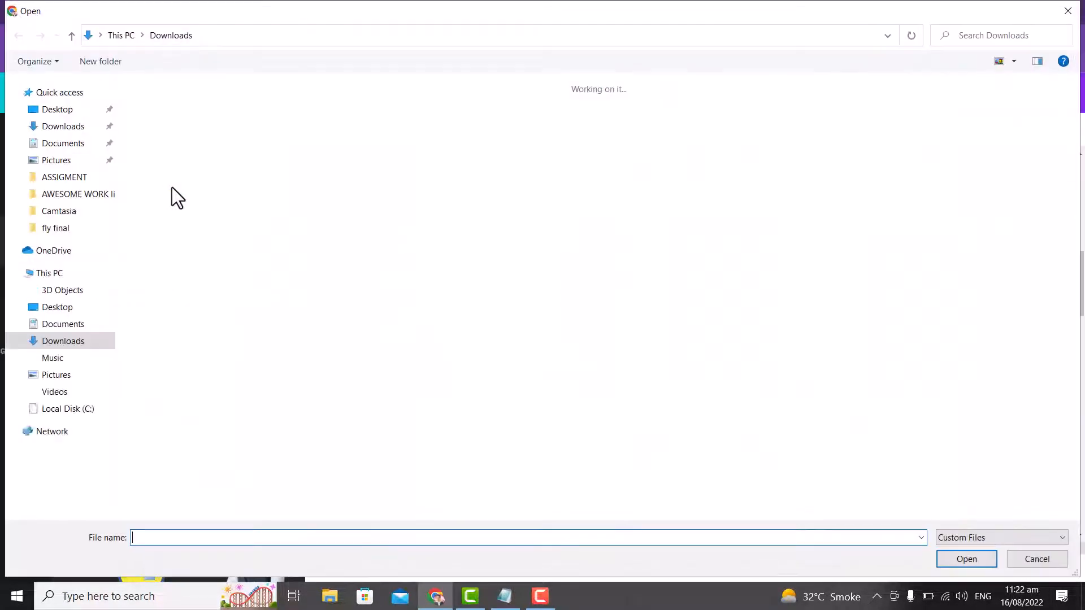
- Upload 'Untitled design' and the smartmockups rickshaw image from Downloads > fly final
drag(1075, 180, 1075, 237)
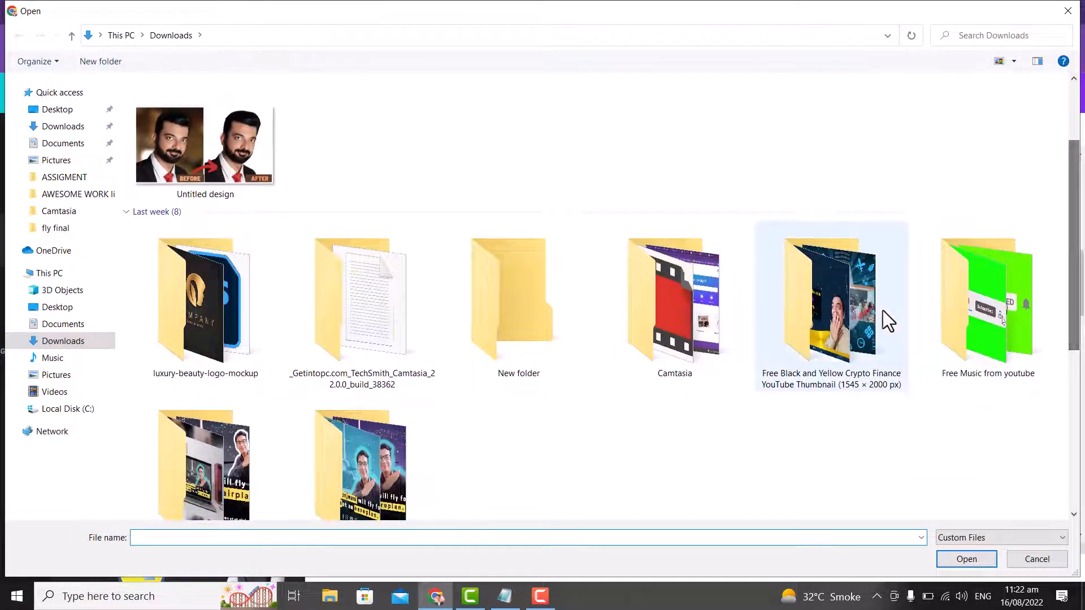
double_click(839, 296)
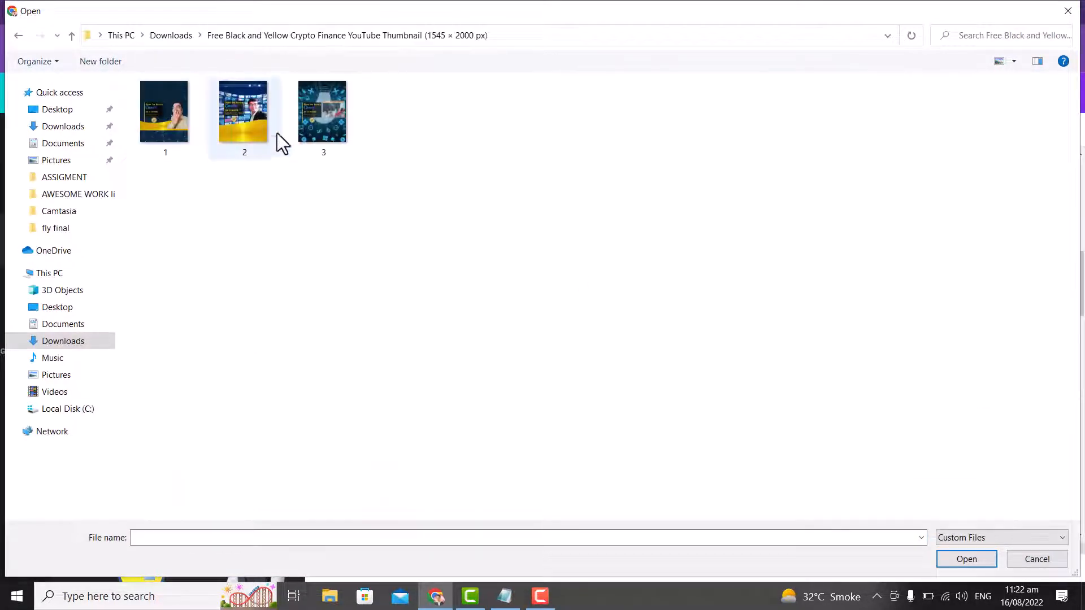
click(20, 37)
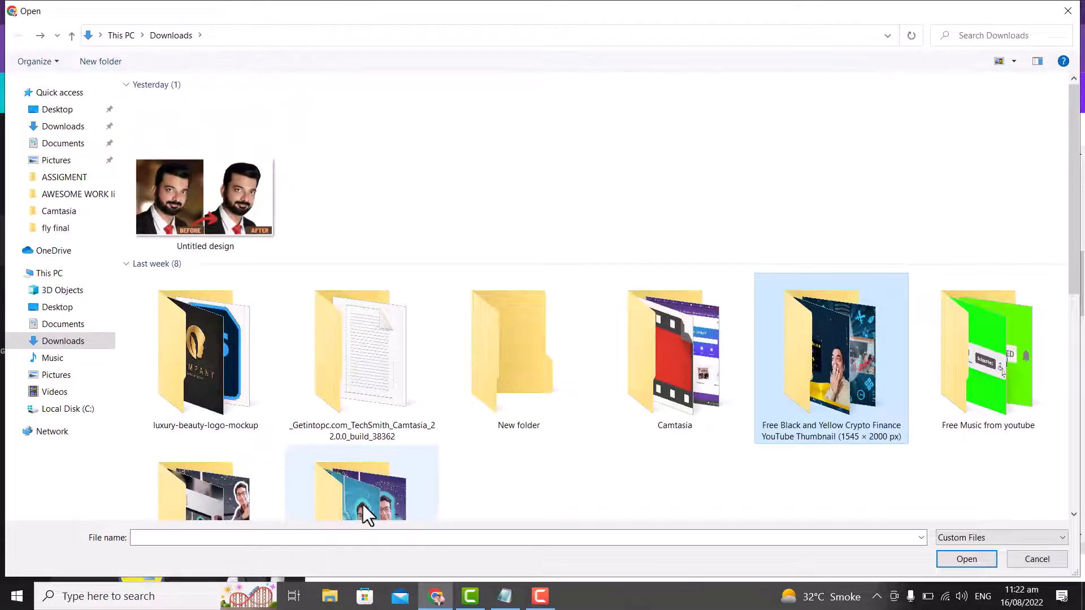
double_click(227, 498)
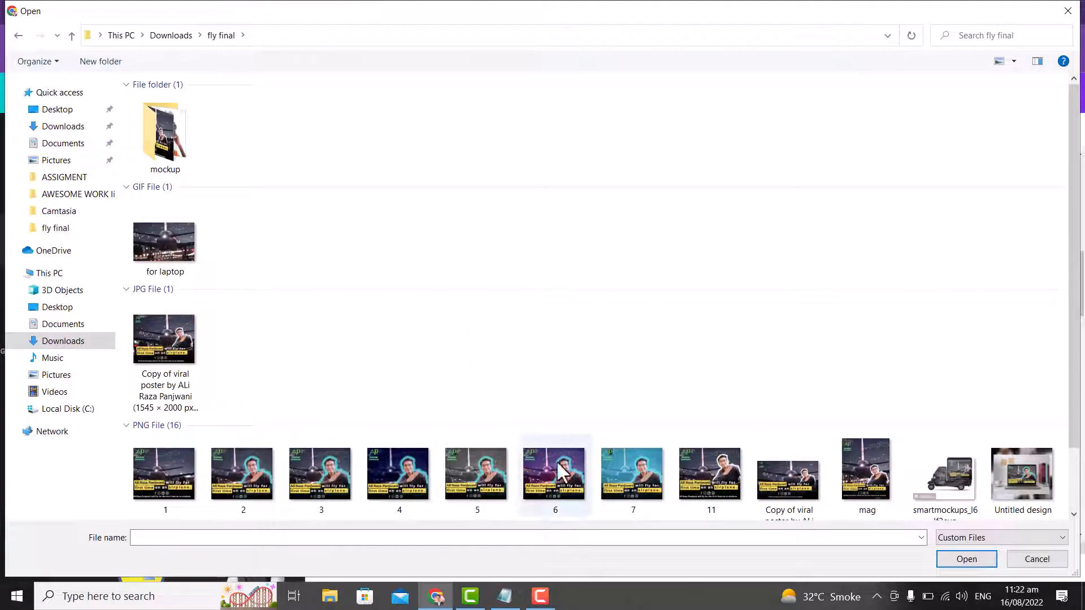
double_click(1009, 479)
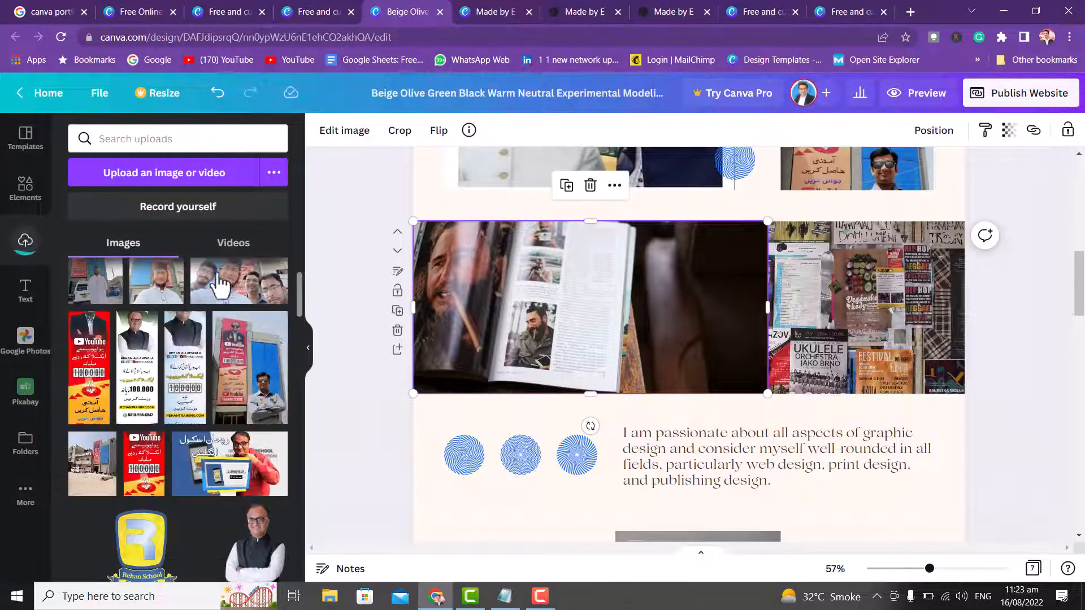
click(209, 172)
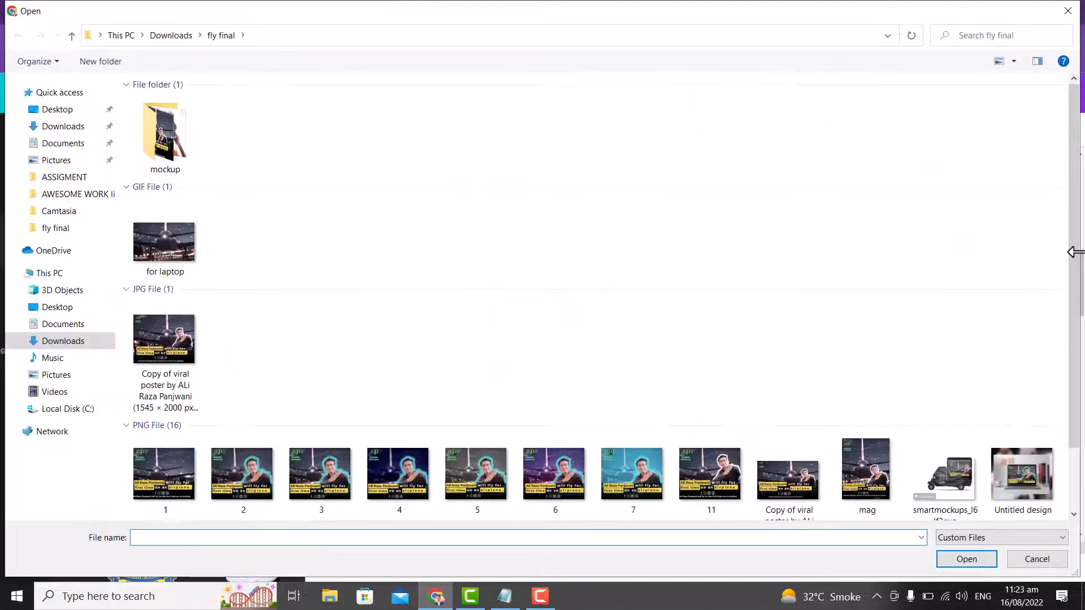
double_click(942, 482)
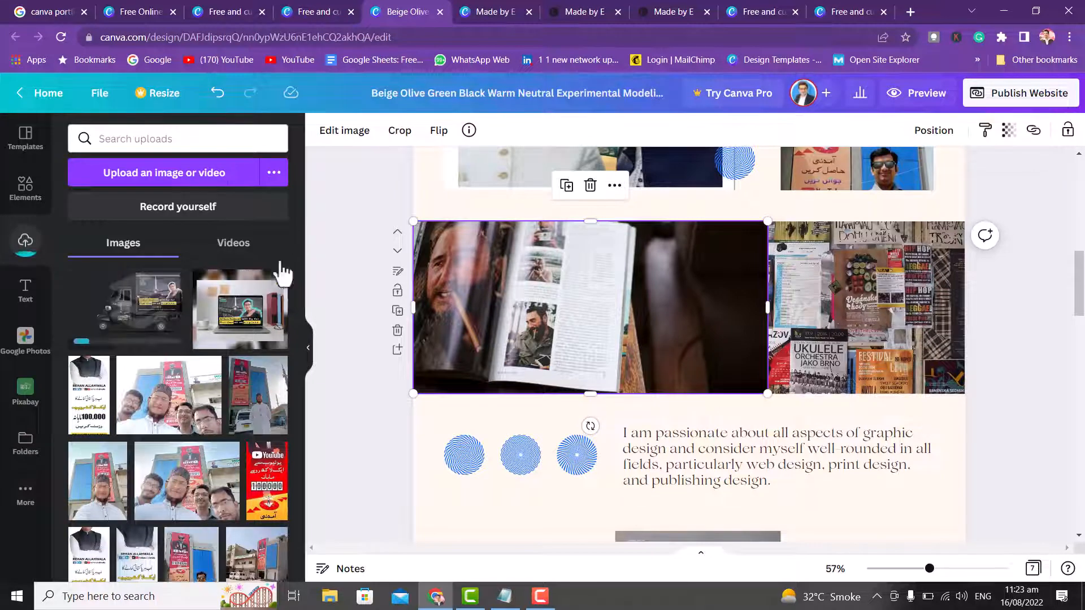
- Drop the laptop mockup and rickshaw mockup into the two work frames, lowering the rickshaw to align
drag(261, 314, 540, 276)
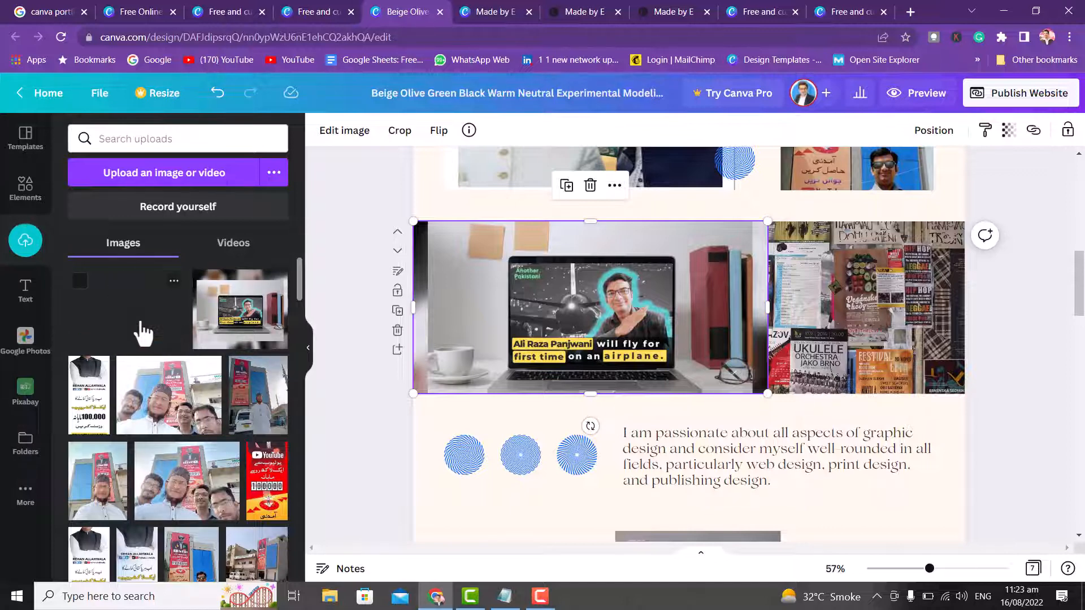
drag(147, 333, 838, 368)
double_click(899, 308)
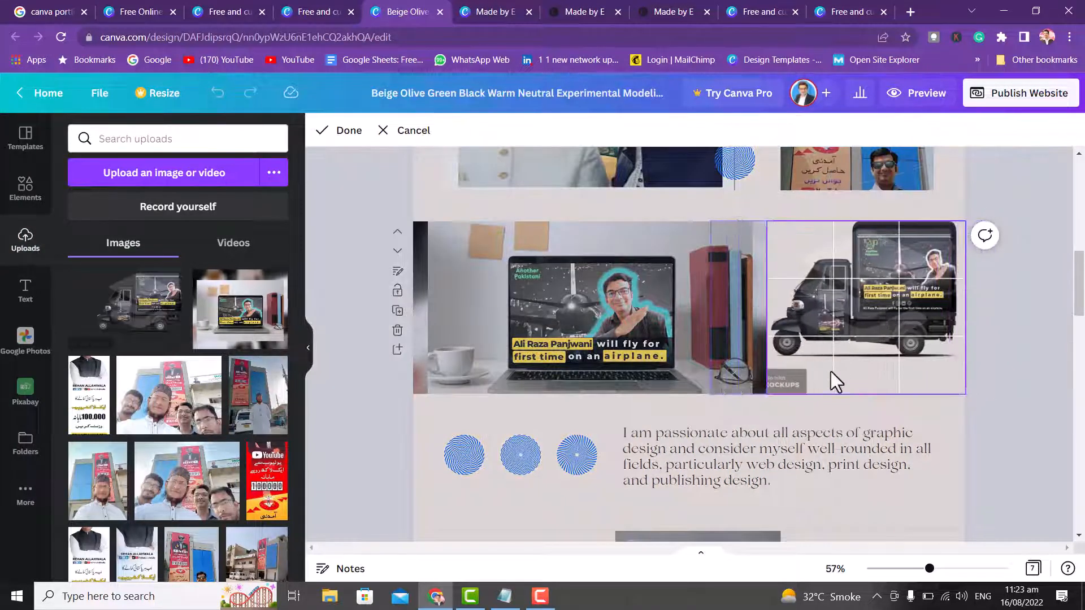
drag(769, 404, 766, 361)
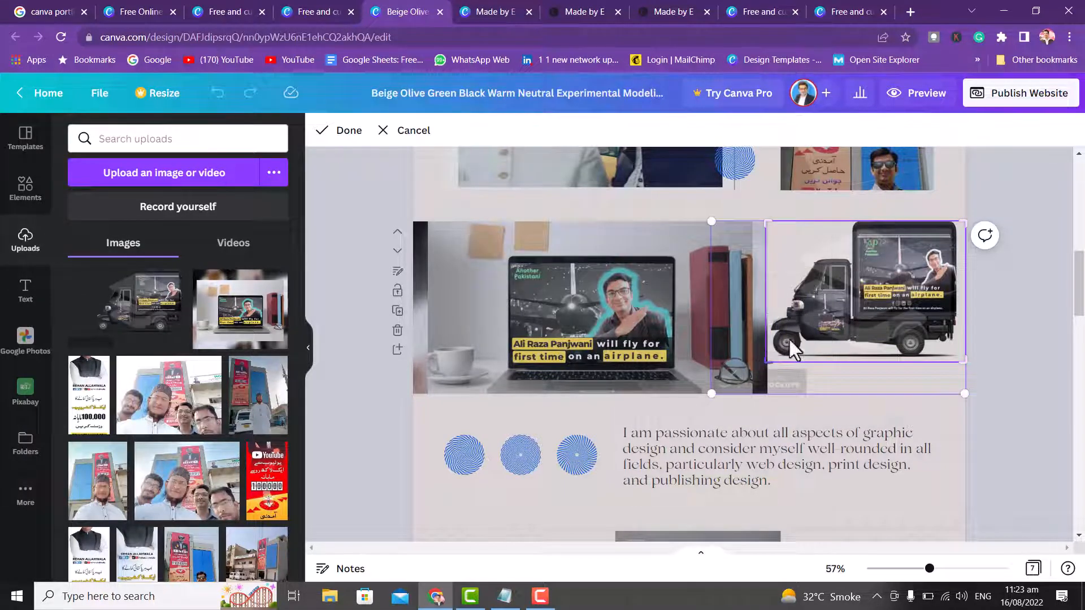
click(930, 201)
drag(882, 290, 882, 323)
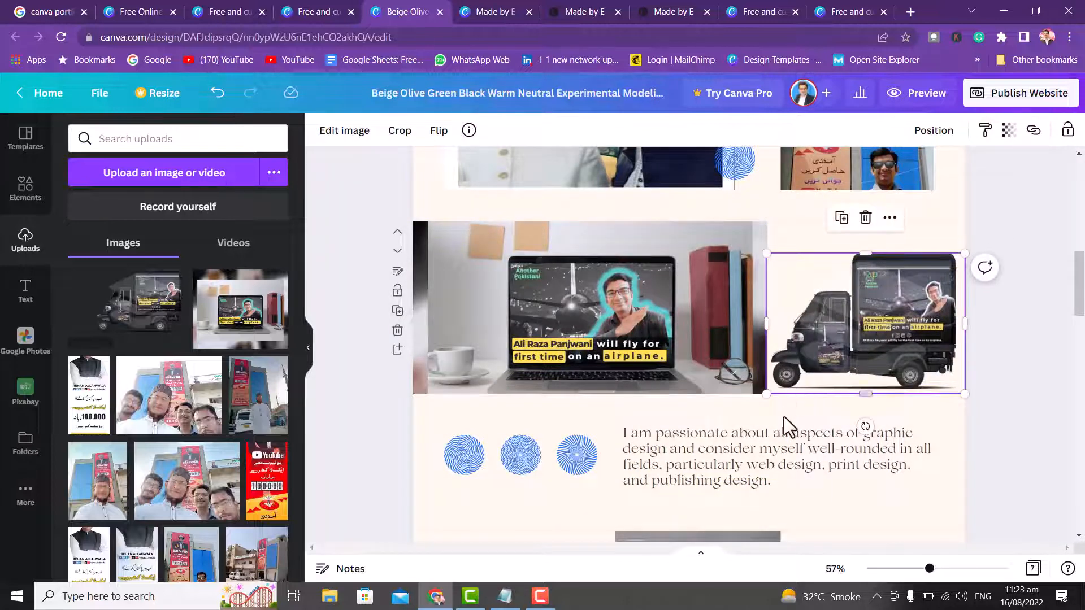
drag(1083, 276, 1081, 523)
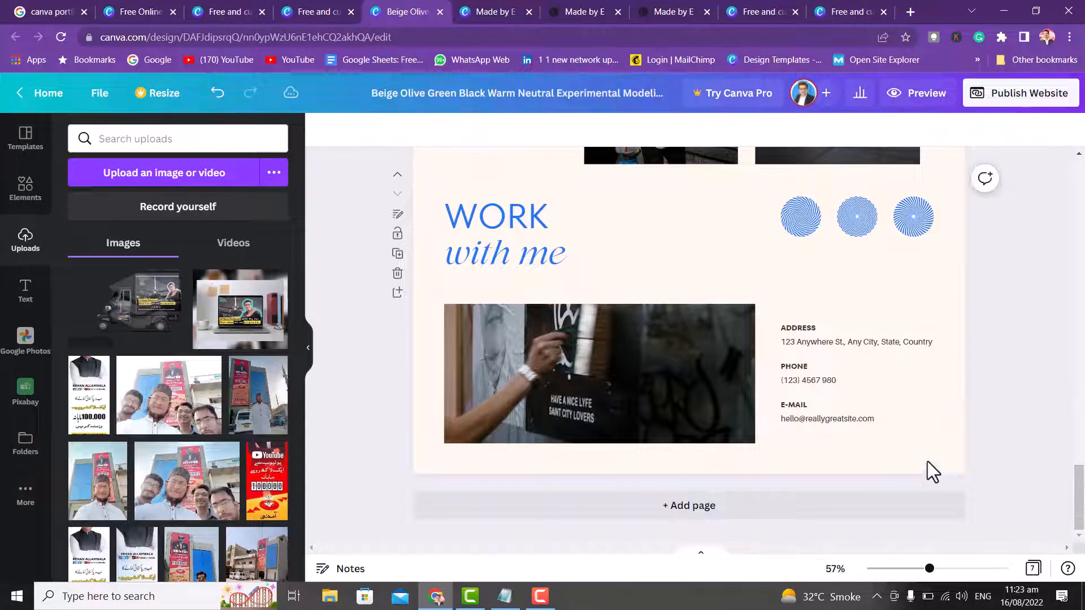
- Replace the placeholder phone number in the contact block with the owner's number
click(835, 381)
click(837, 382)
drag(838, 382, 782, 379)
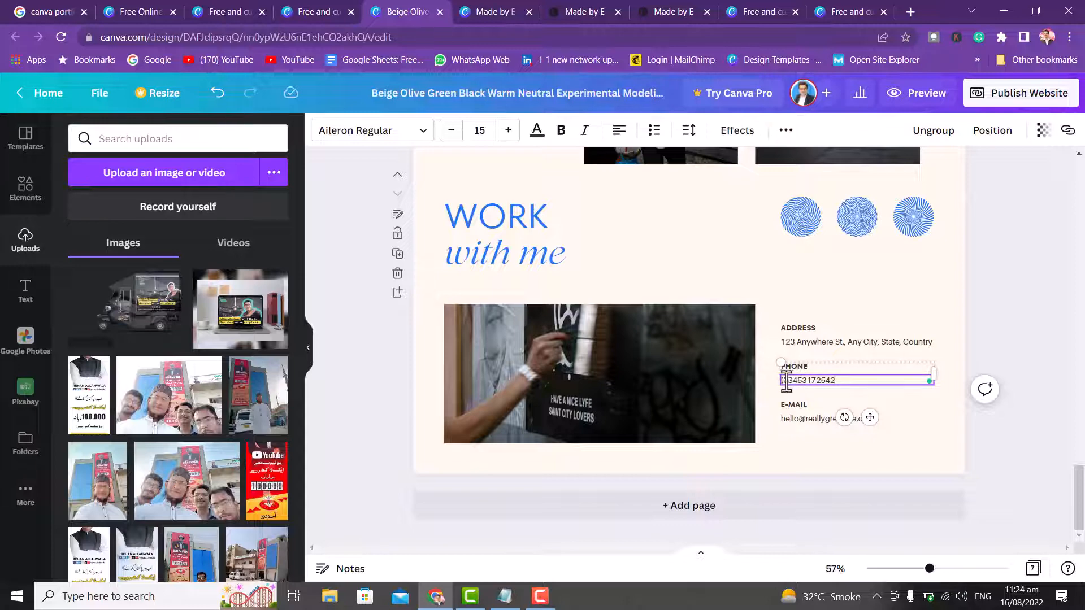
key(BackSpace)
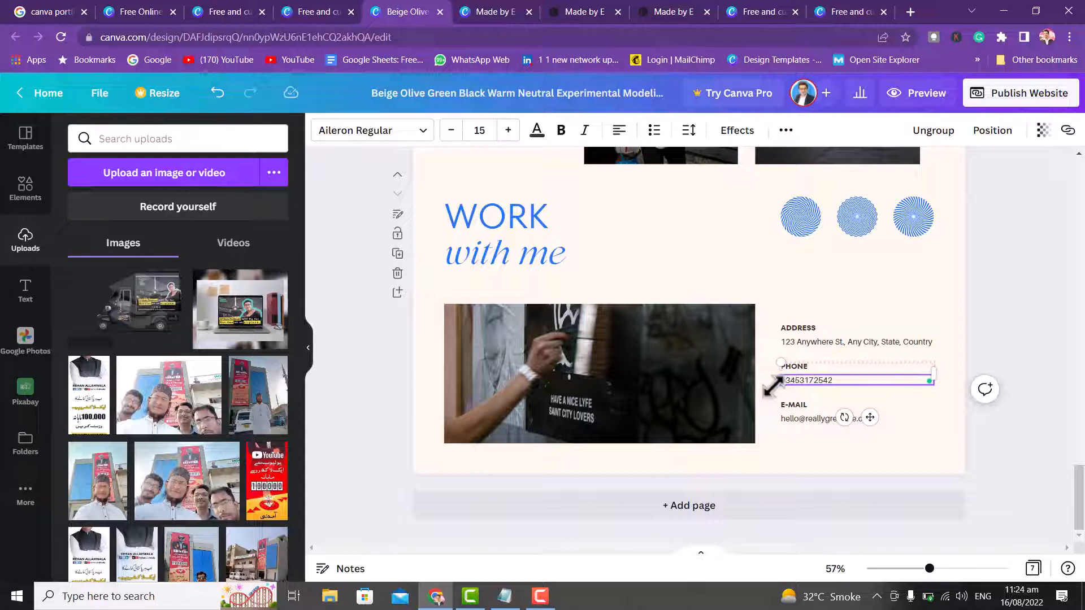
- Replace the placeholder e-mail with the owner's personal website address
click(829, 411)
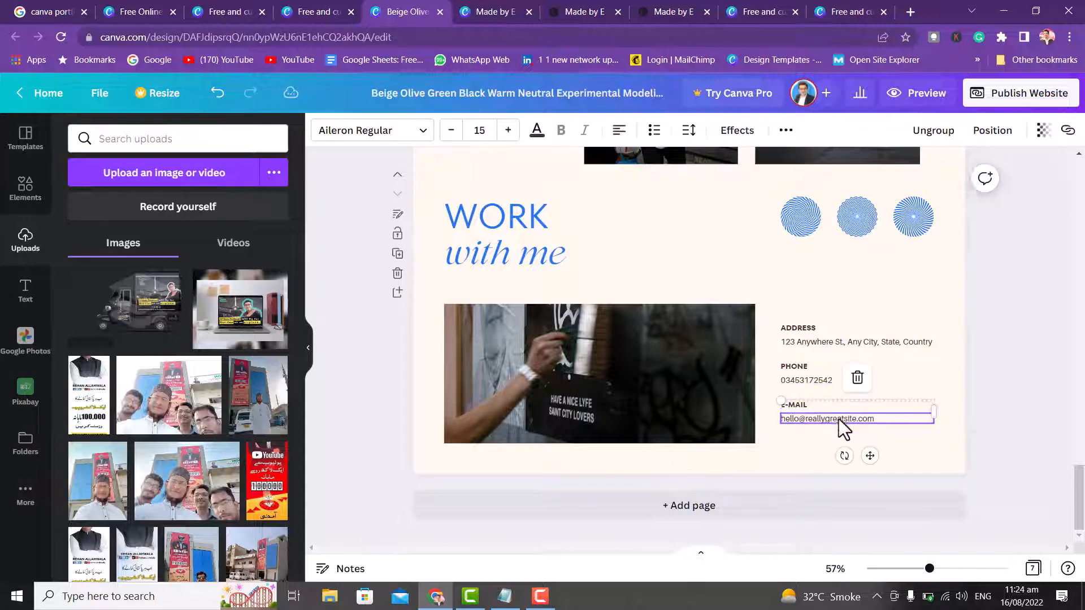
click(840, 420)
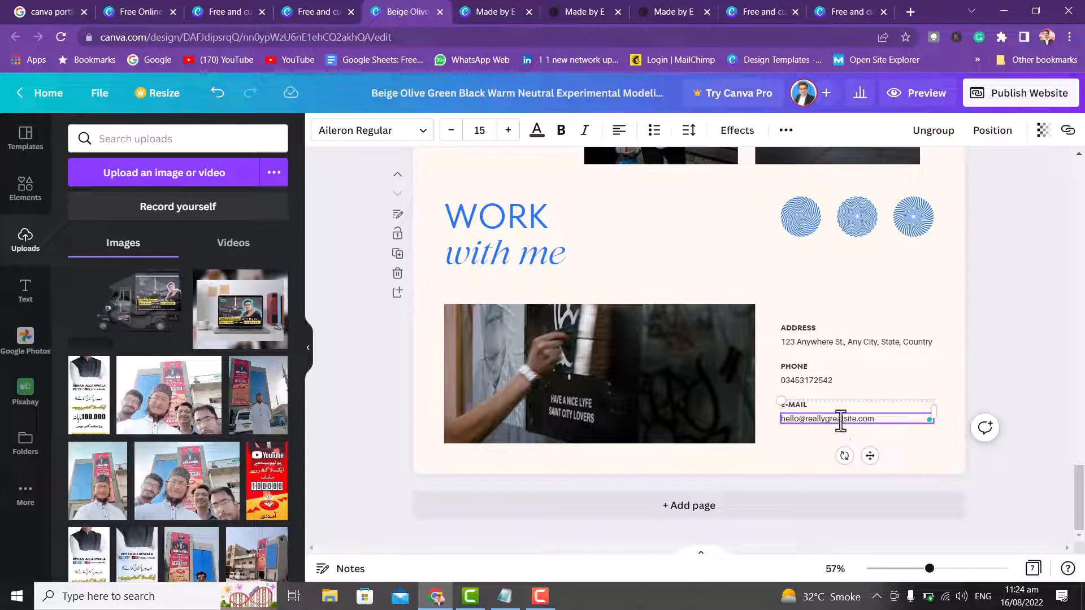
key(ctrl+a)
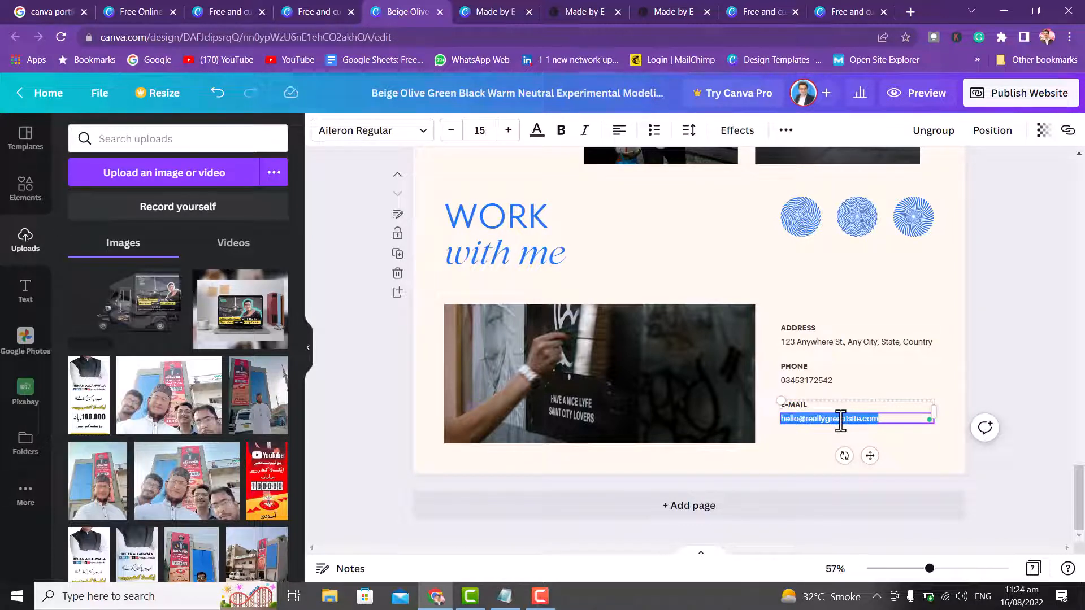
text(www.rehan)
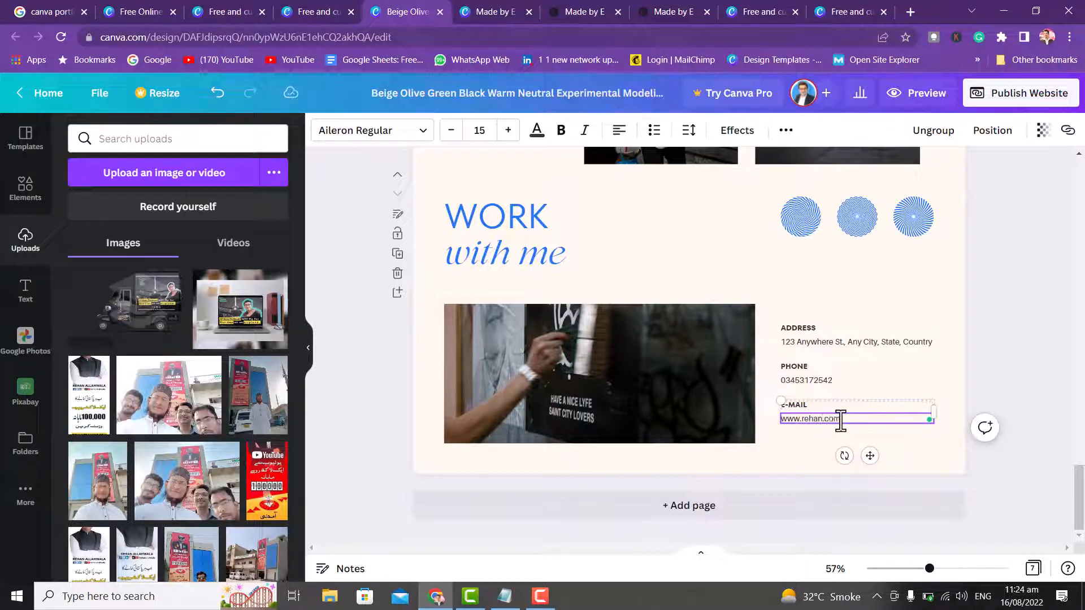
- Change the contact address text to Karachi
click(850, 344)
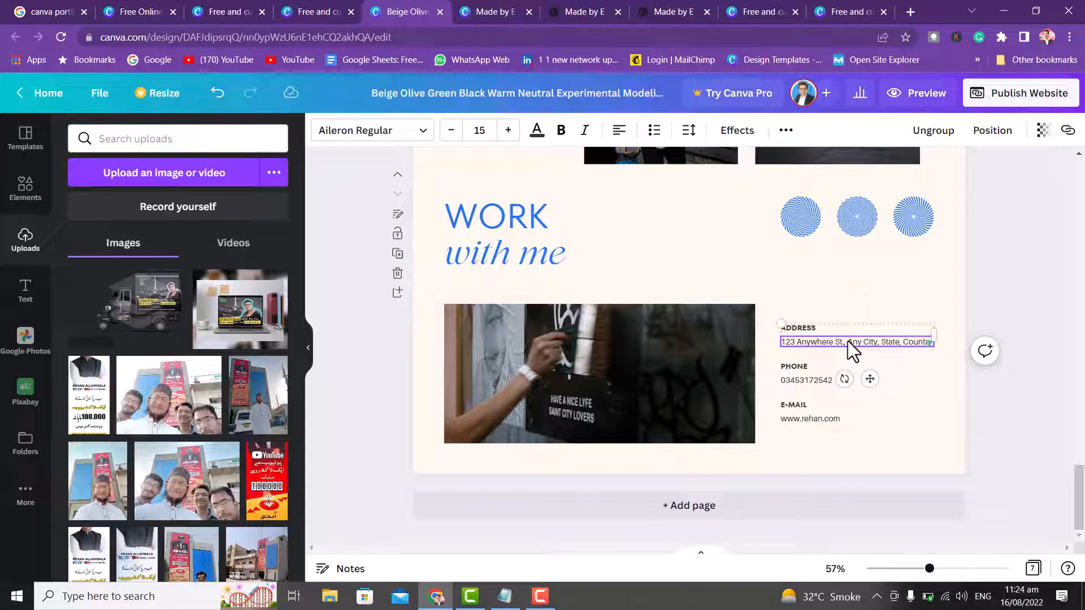
click(848, 341)
text(Ka)
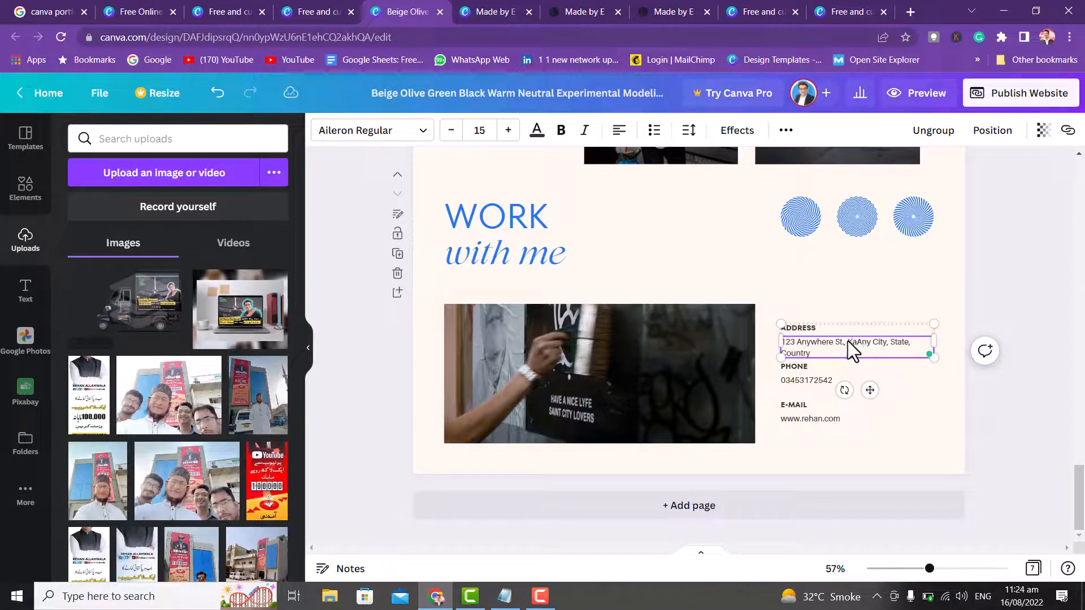
key(ctrl+a)
text(Karachi)
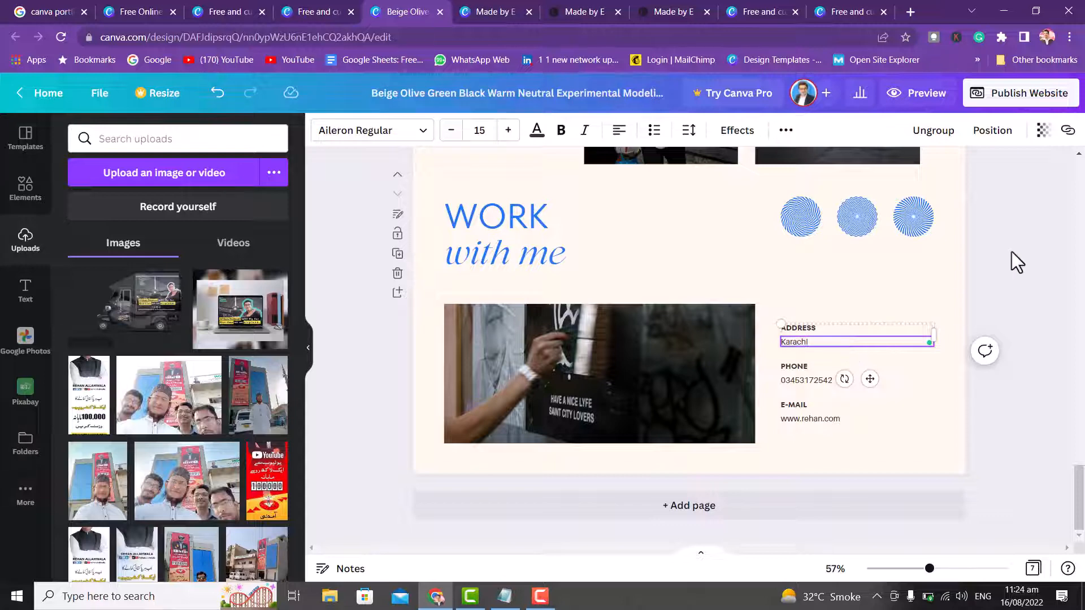
click(873, 288)
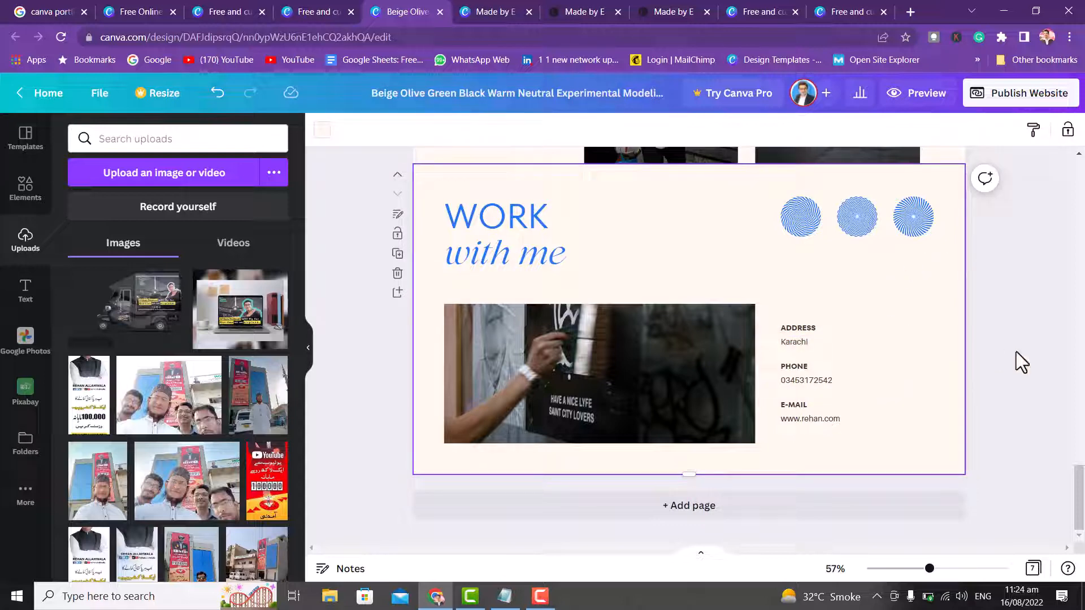
- Put the group selfie into the contact section's picture and reframe it
mouse_move(1079, 496)
mouse_down()
mouse_move(1080, 448)
mouse_move(1080, 491)
mouse_up()
drag(198, 500, 556, 343)
double_click(547, 402)
scroll(283, 376, down, 4)
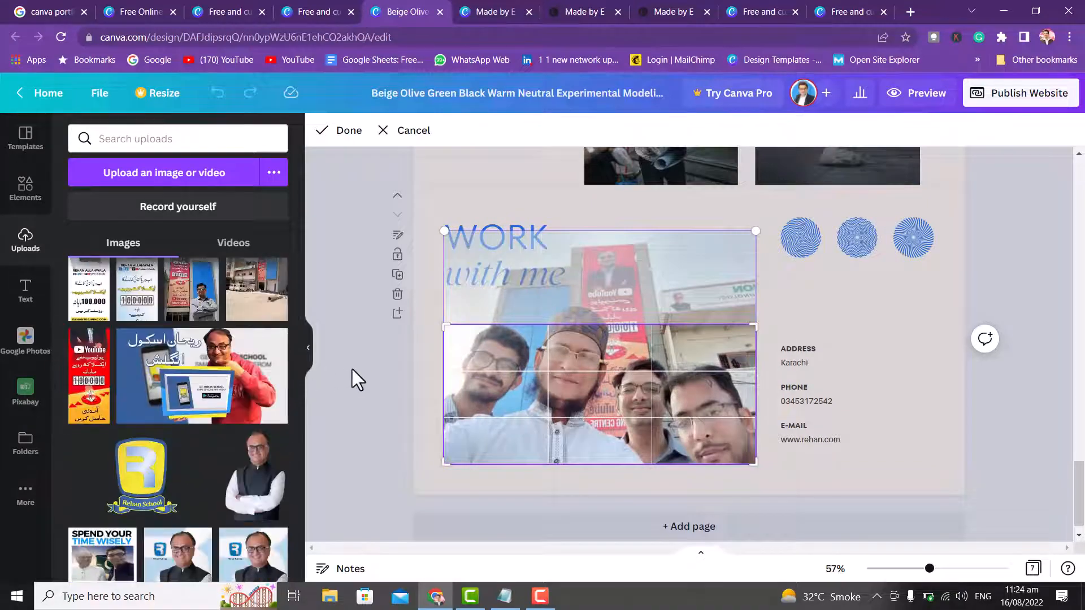
click(362, 363)
- Place the red YouTube poster in the Print Design tall frame, shifted within the frame
drag(1079, 509, 1079, 448)
click(440, 472)
drag(93, 379, 780, 384)
double_click(845, 313)
drag(845, 313, 882, 293)
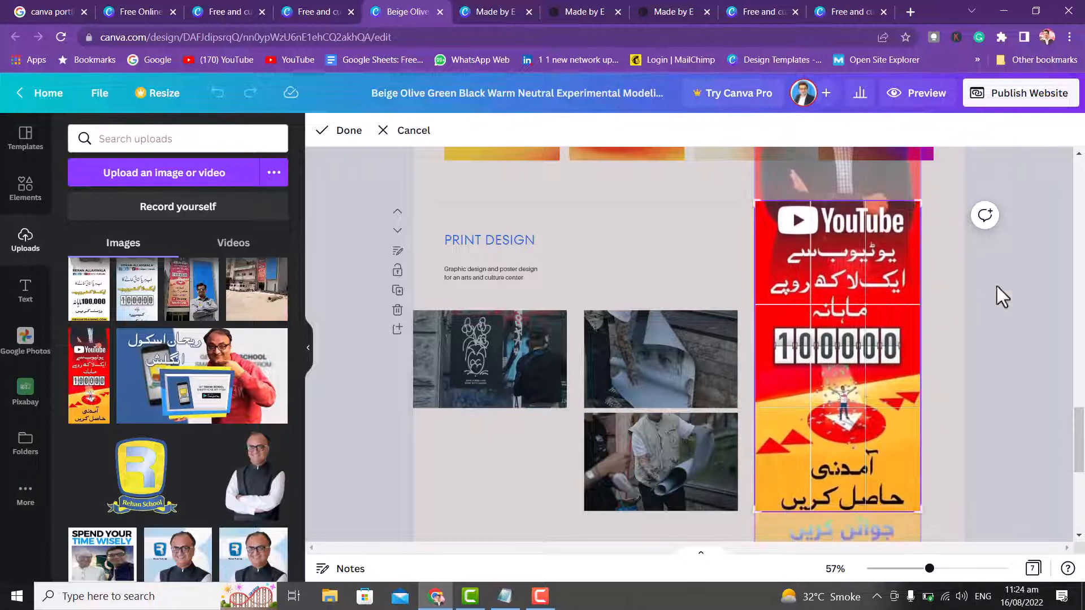
- Put the school logo in the left frame and the portrait in the upper frame, cropped to show the head
click(996, 286)
drag(152, 469, 458, 367)
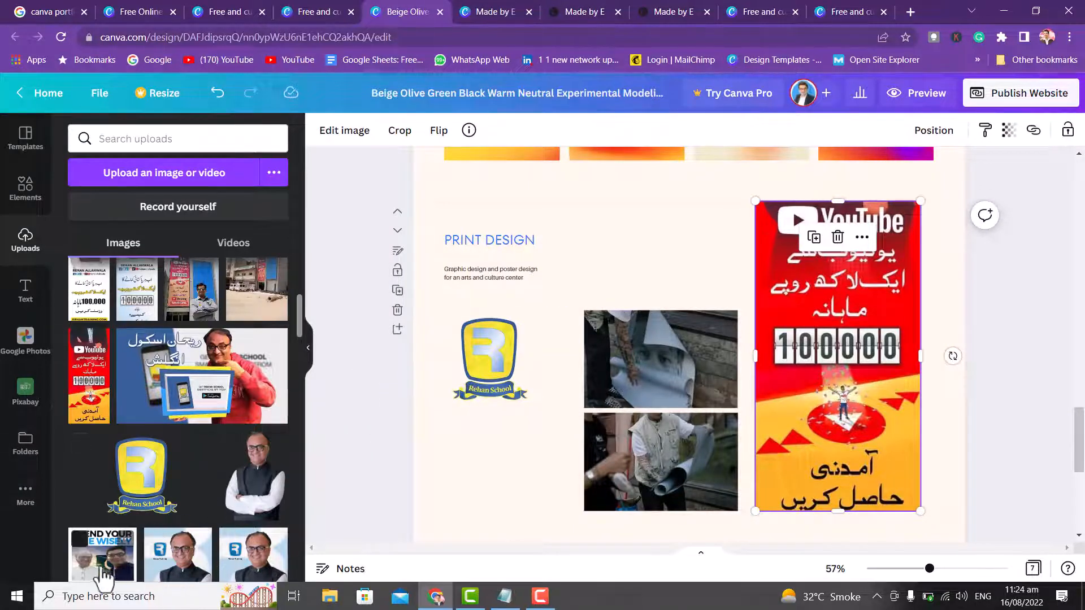
drag(171, 568, 633, 357)
double_click(633, 357)
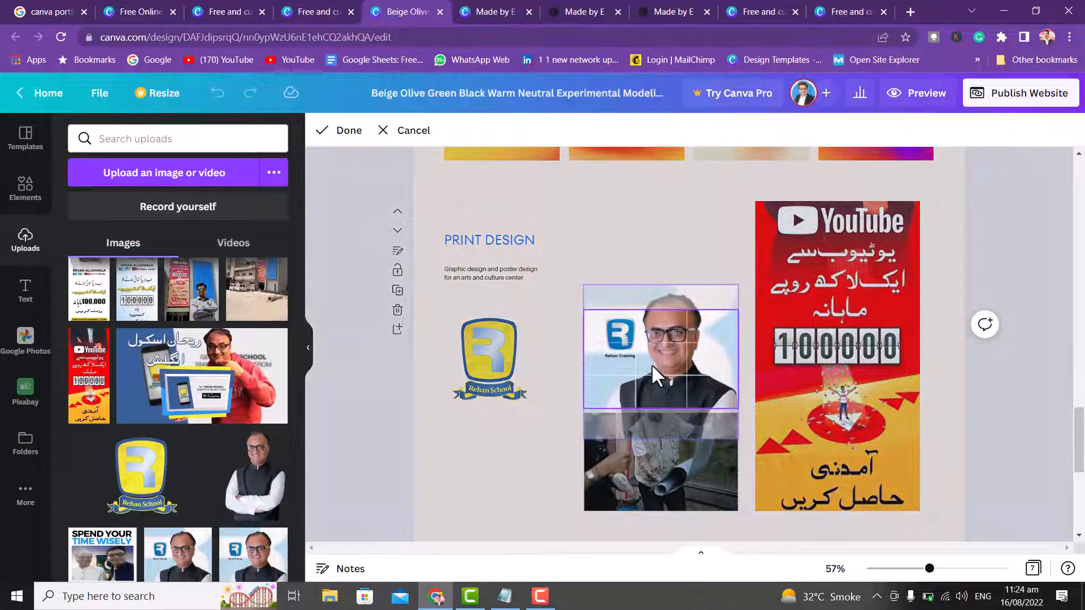
drag(734, 310, 744, 278)
click(534, 446)
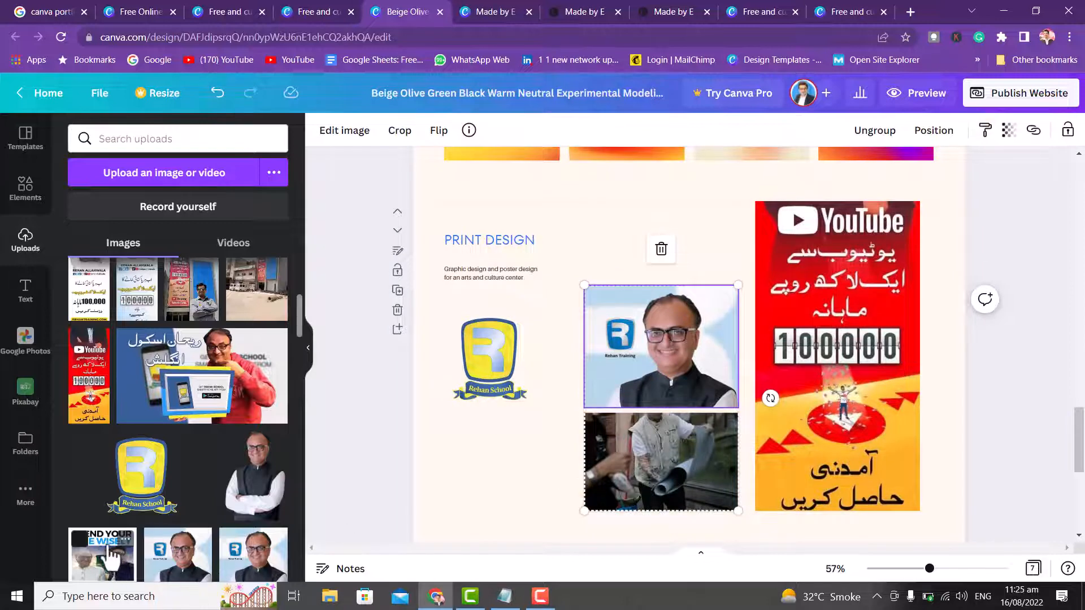
- Try fitting the Spend Your Time Wisely poster into the ungrouped lower frame, then delete the bad crop
drag(105, 556, 618, 446)
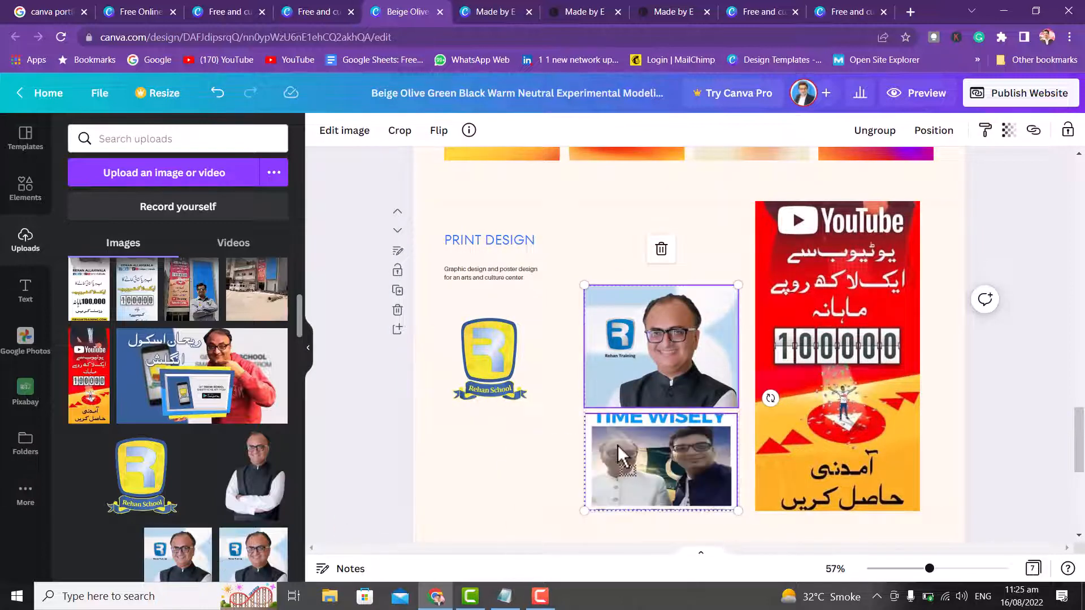
drag(658, 340, 668, 262)
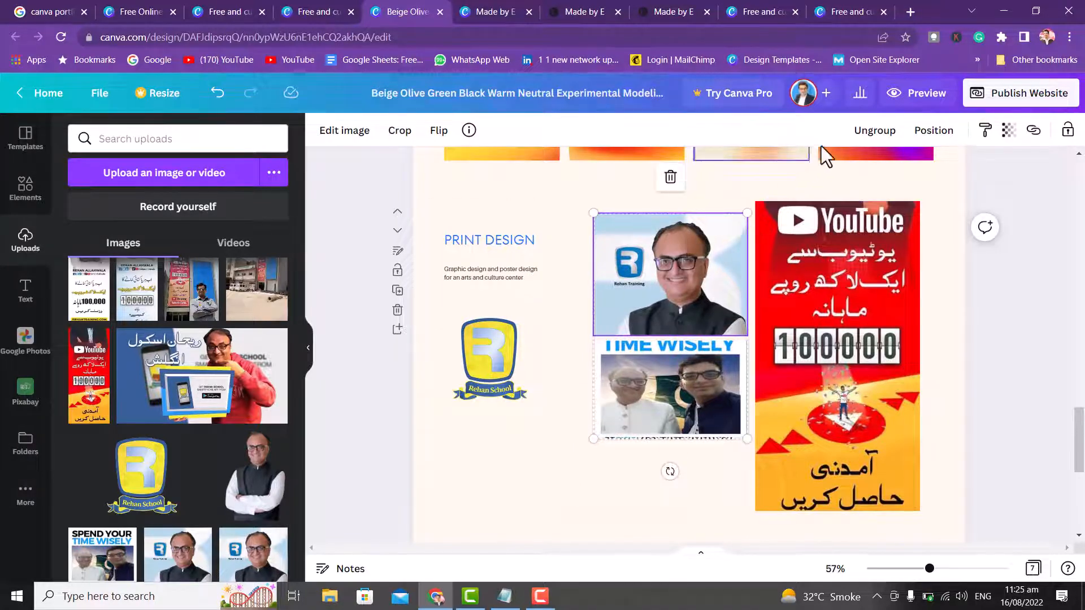
click(873, 133)
click(541, 482)
drag(636, 422, 640, 472)
drag(662, 407, 672, 378)
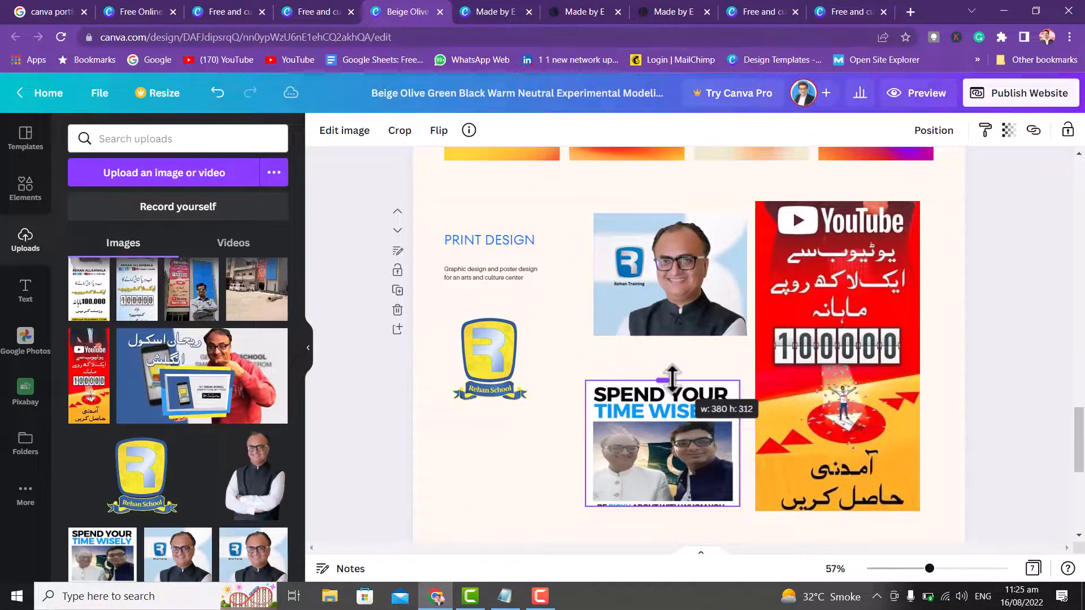
drag(647, 504, 667, 518)
double_click(666, 472)
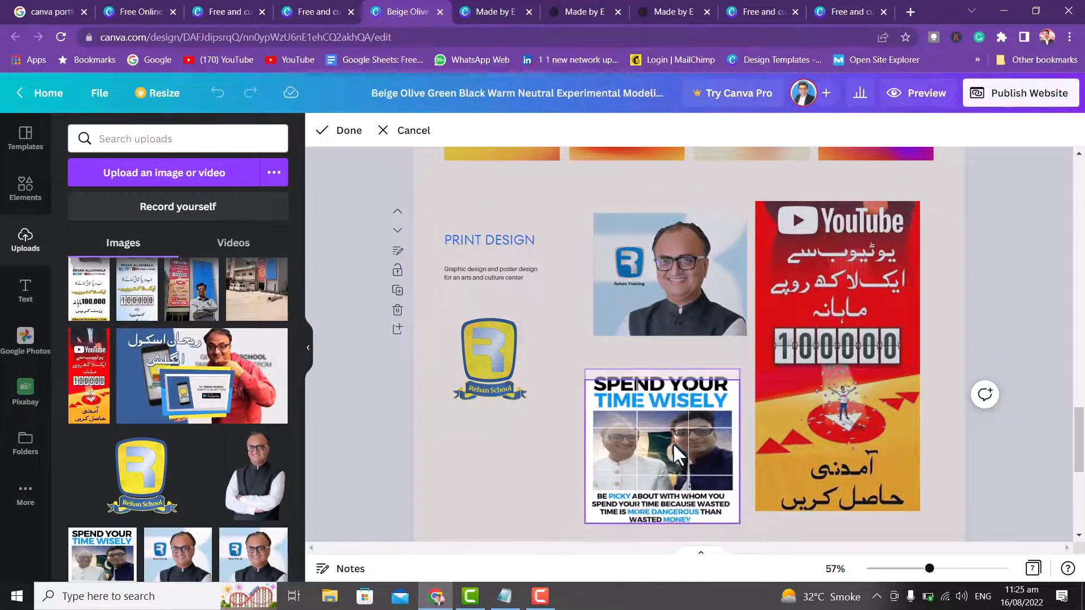
click(560, 436)
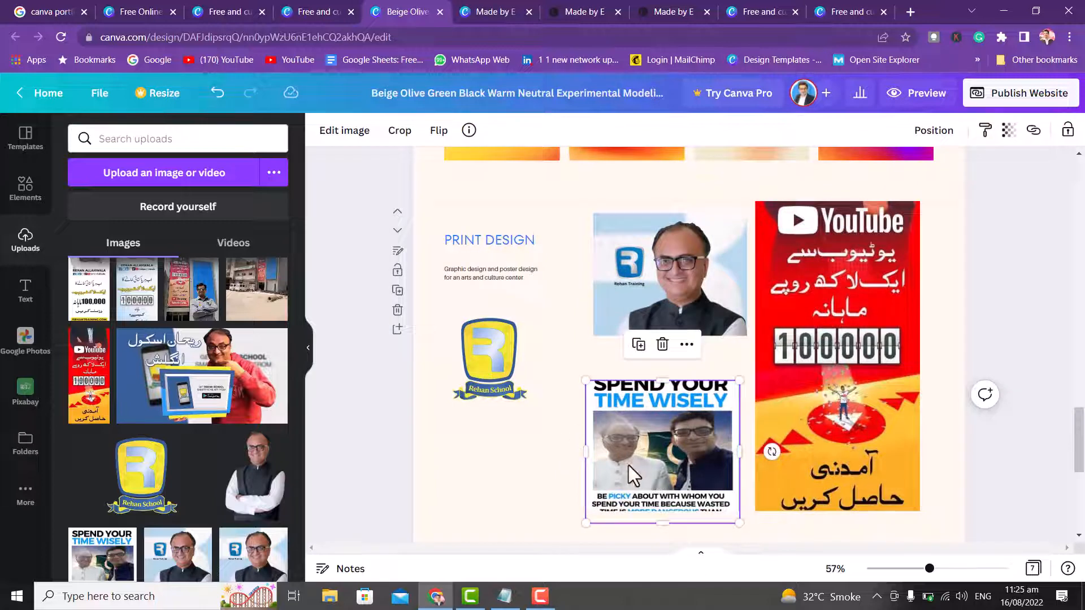
double_click(639, 476)
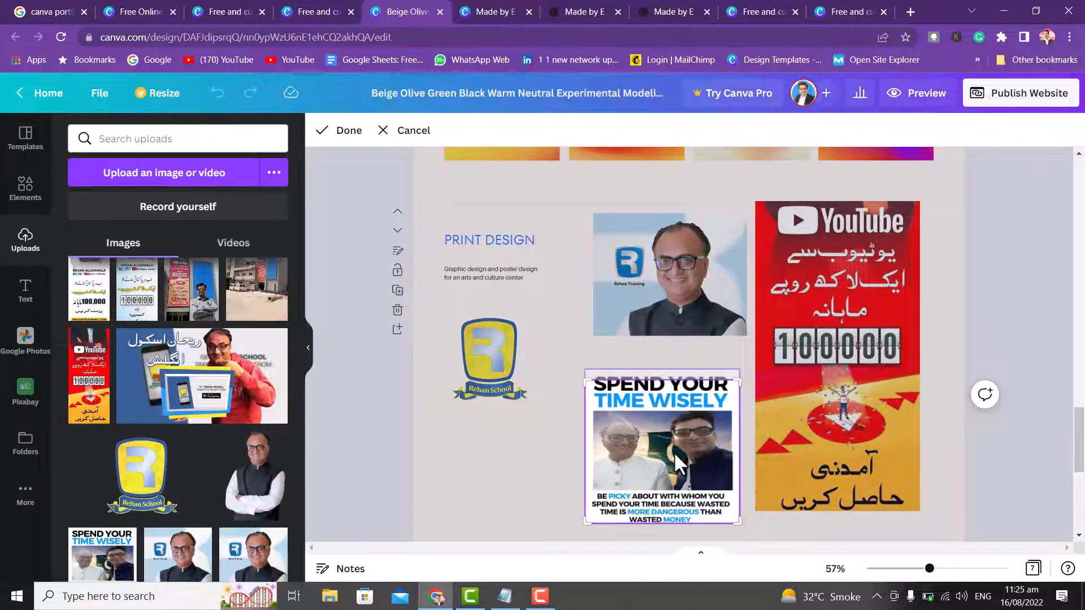
key(Delete)
- Insert a fresh poster copy, sized and aligned under the portrait beside the YouTube poster
click(118, 550)
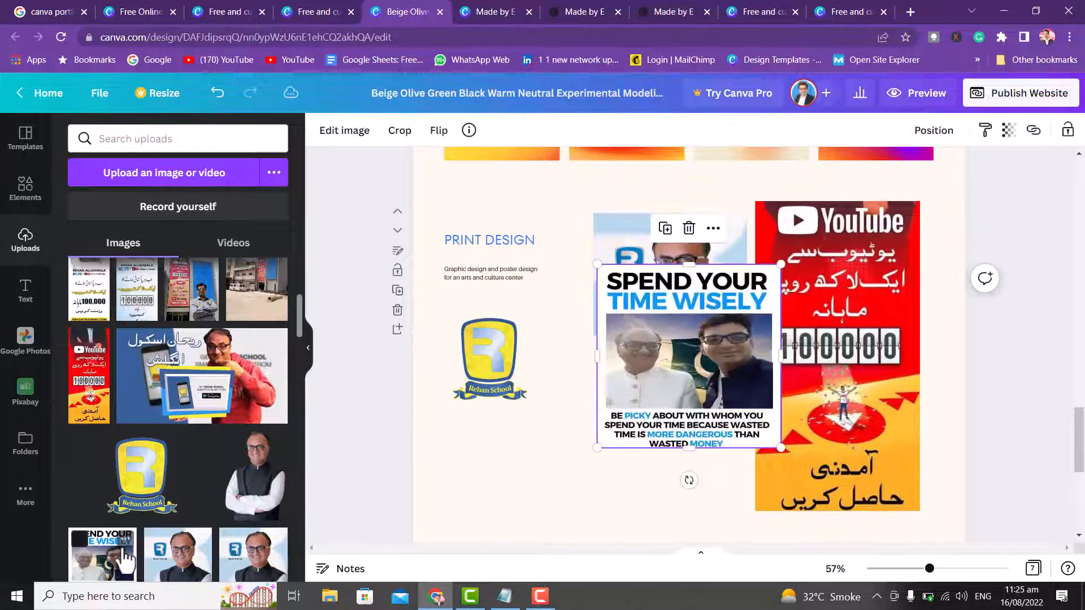
drag(632, 411, 598, 476)
drag(564, 512, 623, 453)
drag(690, 378, 662, 423)
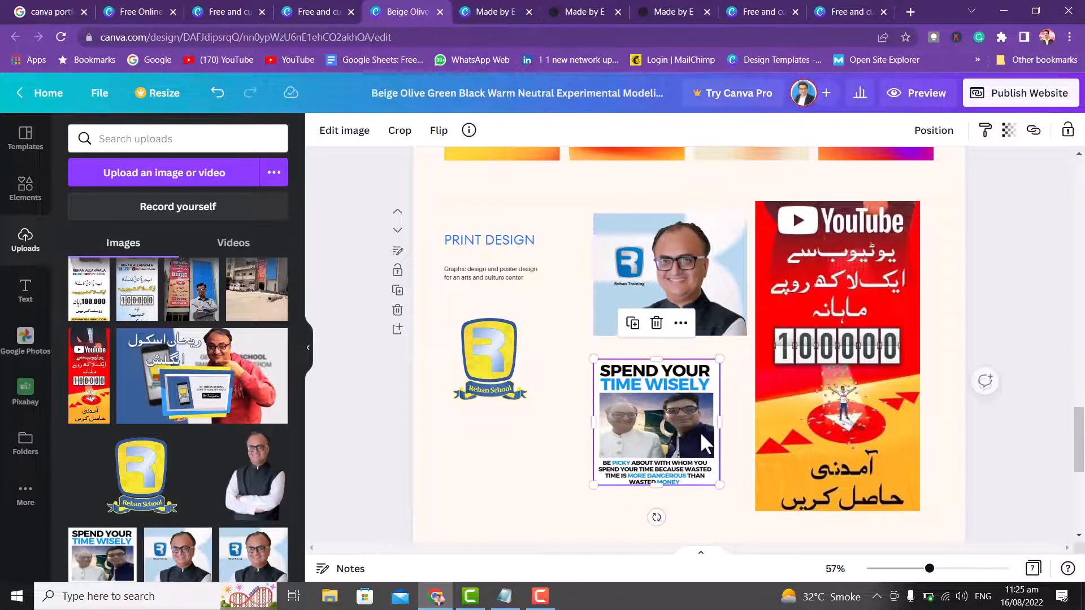
drag(720, 485, 736, 507)
drag(680, 459, 685, 450)
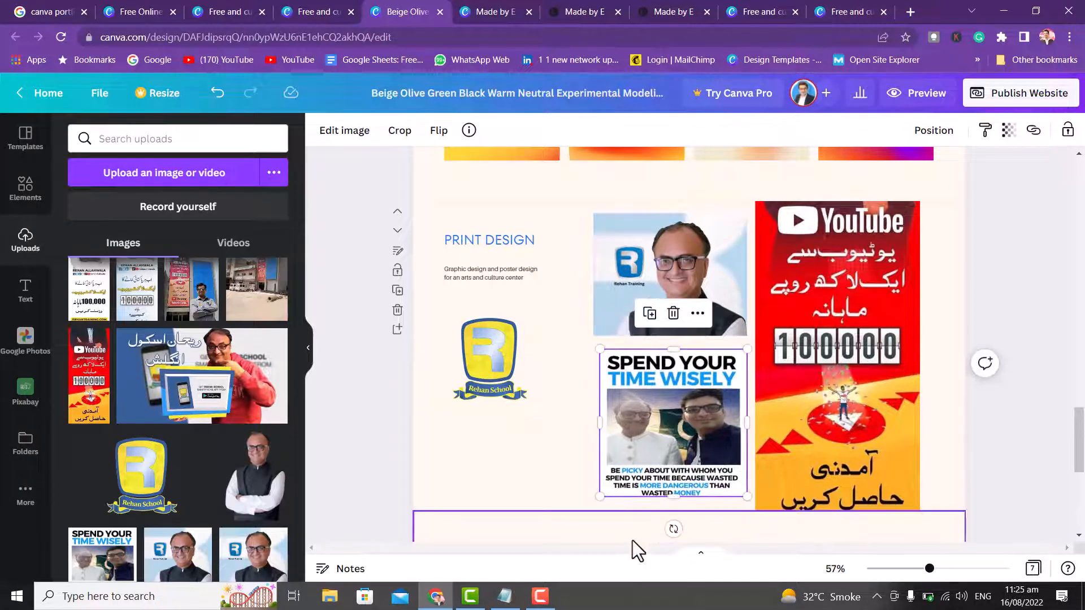
click(631, 534)
click(649, 431)
drag(595, 532, 530, 510)
click(530, 509)
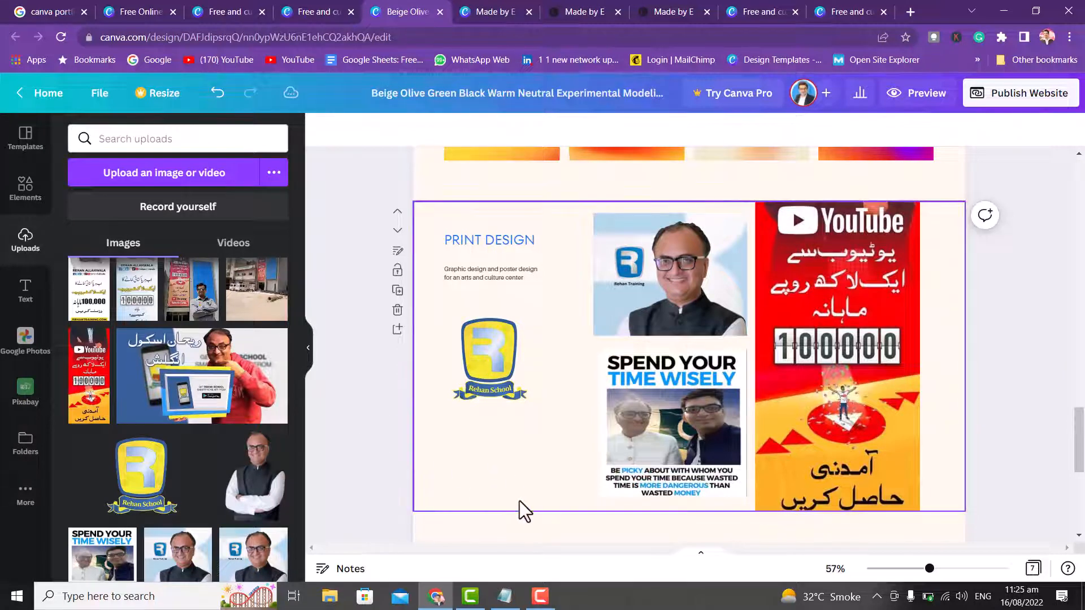
drag(1080, 426, 1082, 326)
- Fill the large centre frame with the uploaded Urdu 100,000 poster and reposition it inside the crop
drag(257, 322, 574, 368)
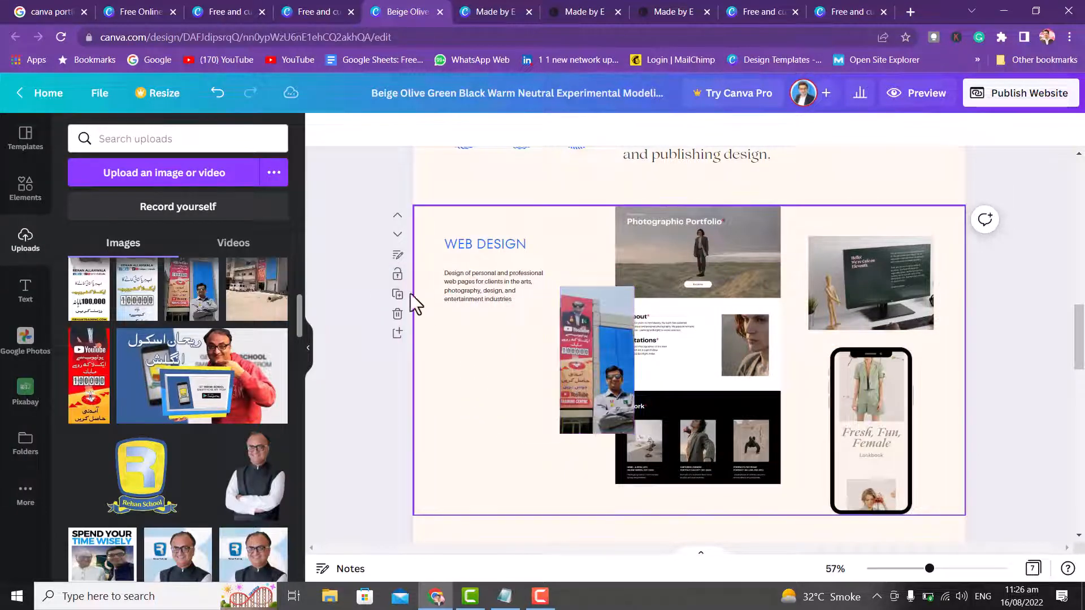
drag(257, 300, 649, 261)
drag(146, 295, 754, 450)
double_click(747, 294)
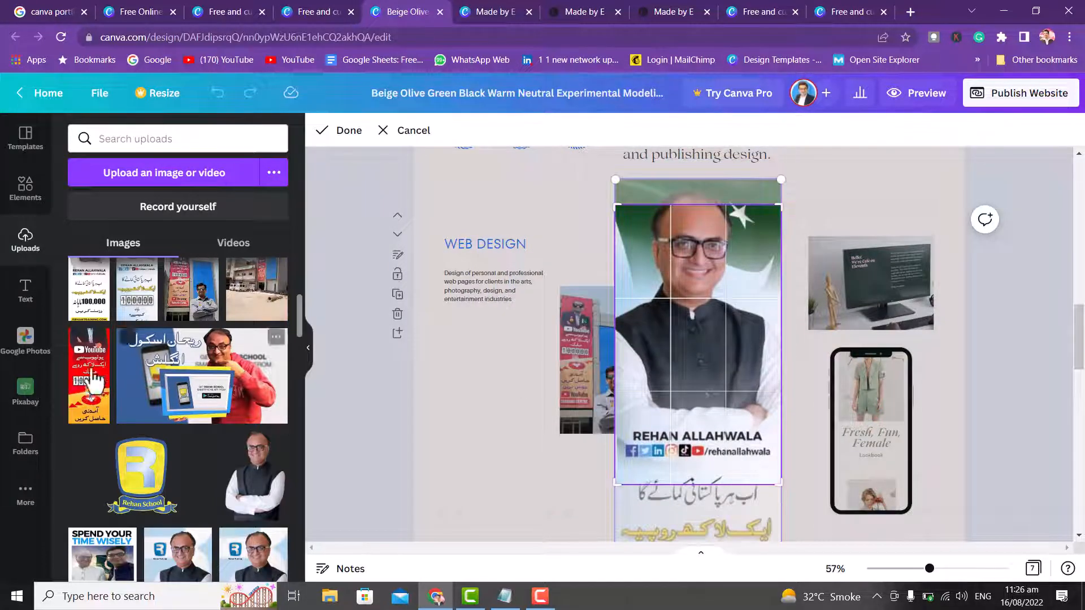
- Put the Urdu school advert in the top-right frame and an uploaded billboard selfie in the phone frame
drag(221, 403, 845, 294)
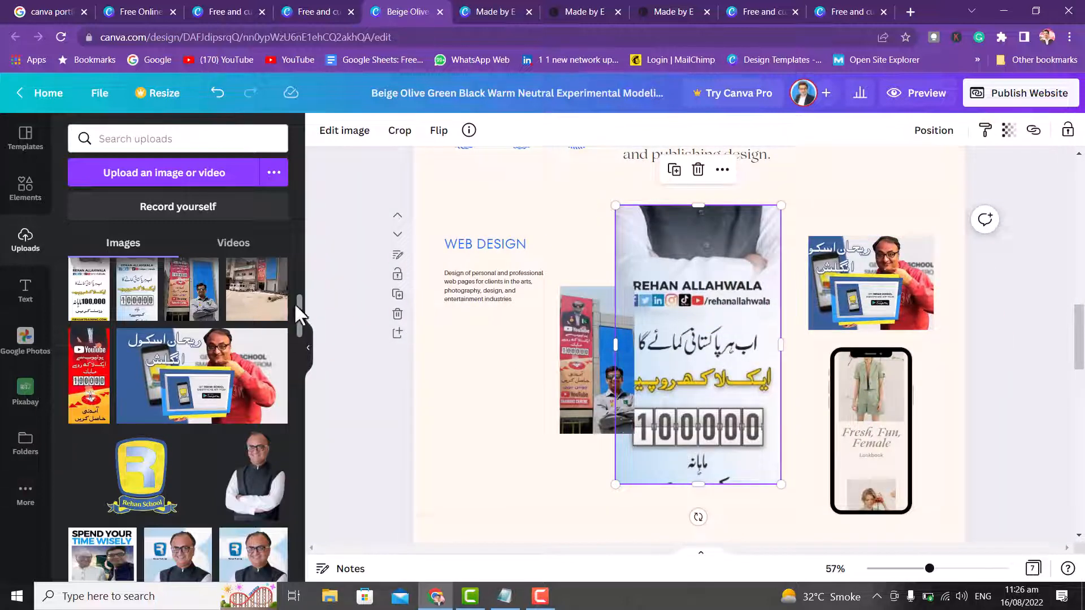
drag(297, 308, 303, 271)
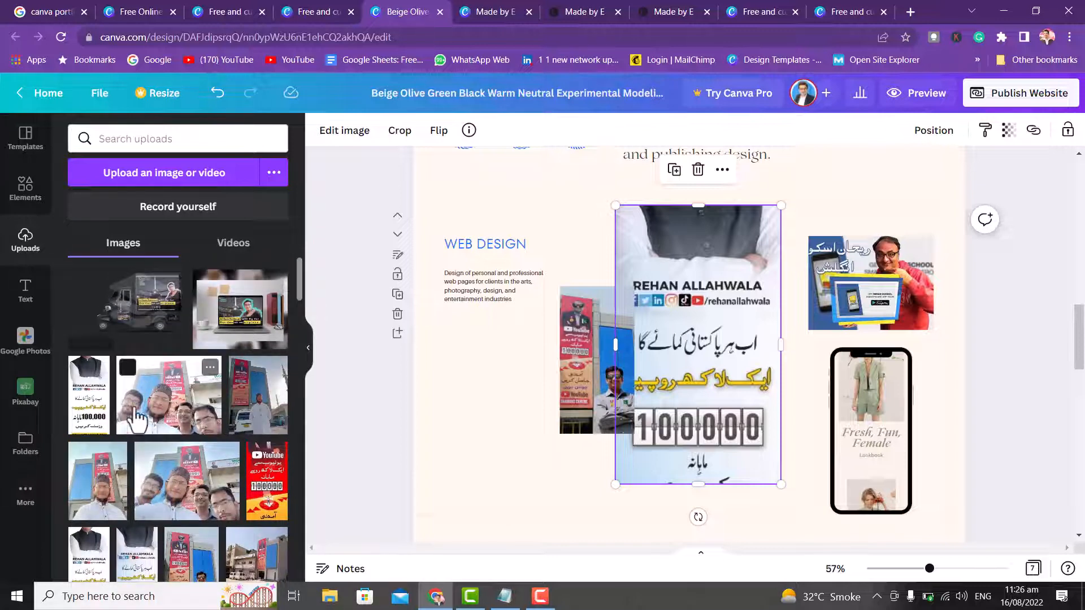
drag(107, 509, 879, 428)
drag(1080, 352, 1084, 192)
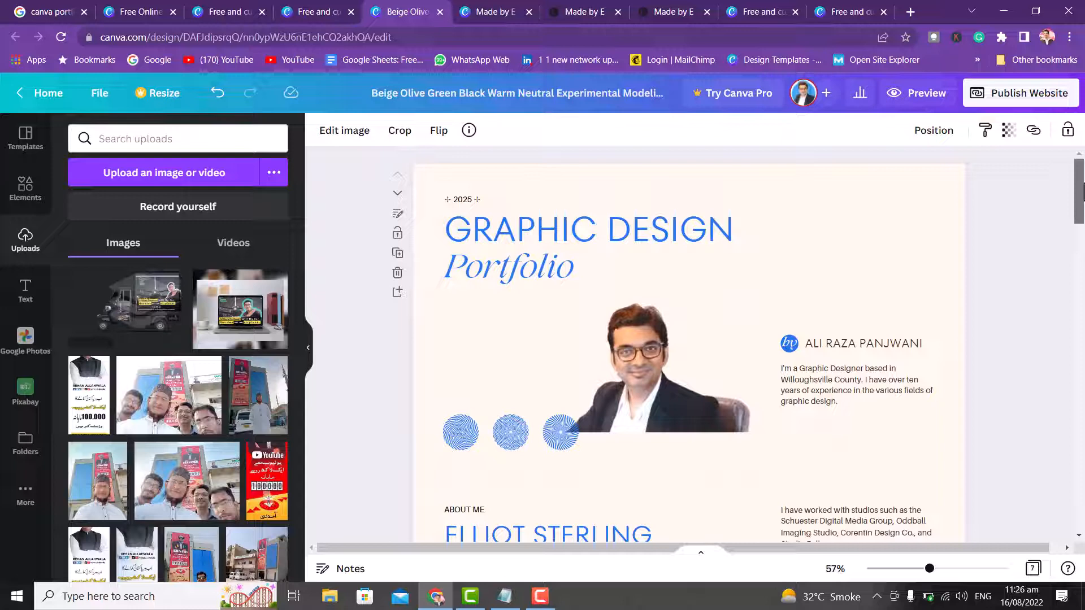
- Choose to publish the website With navigation
click(1016, 95)
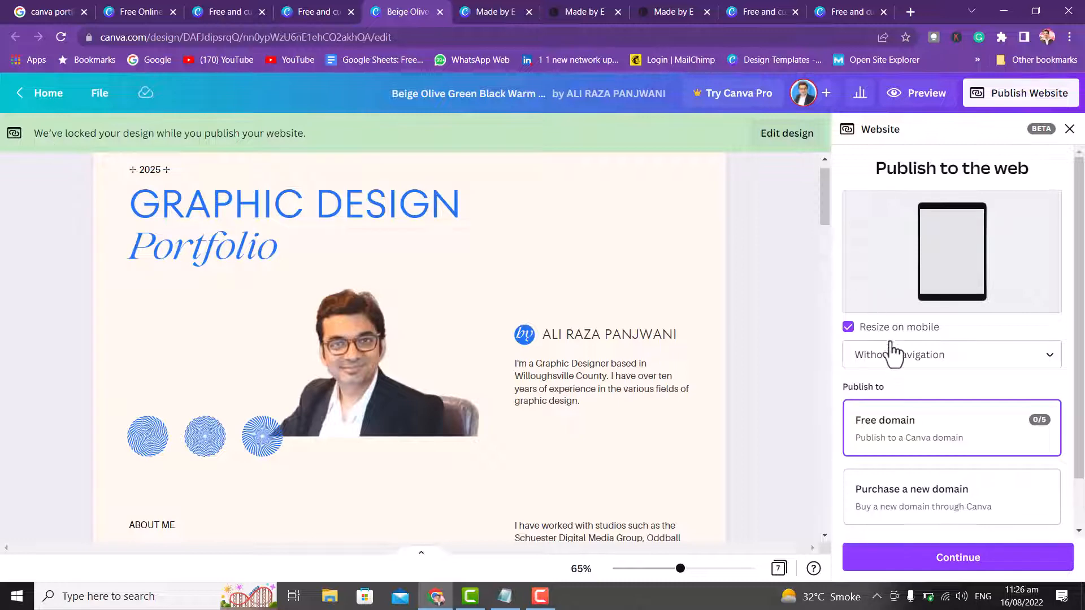
click(933, 362)
click(906, 430)
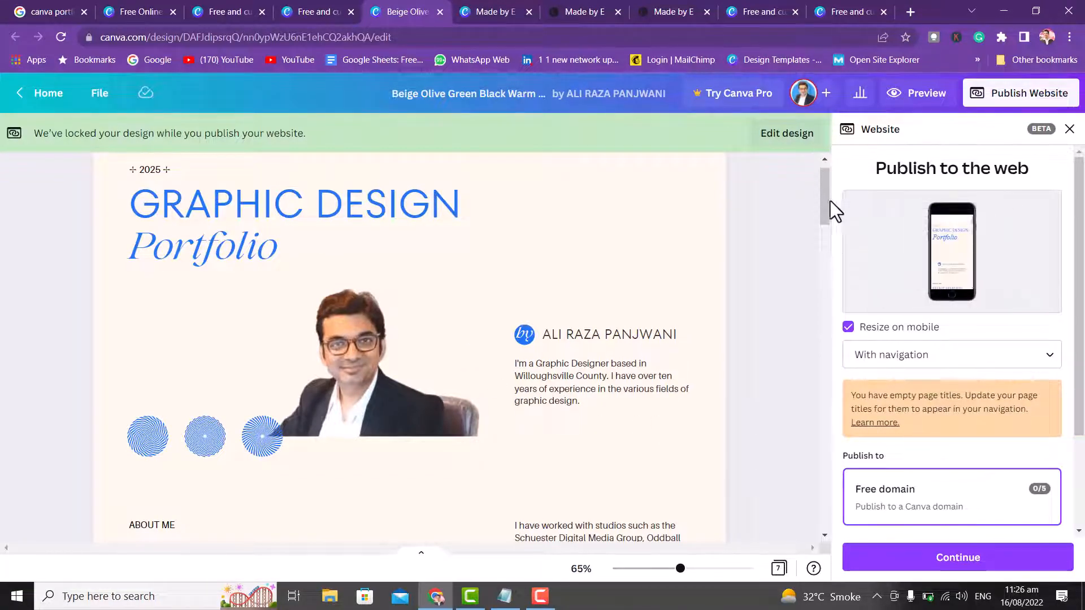
drag(824, 204, 880, 198)
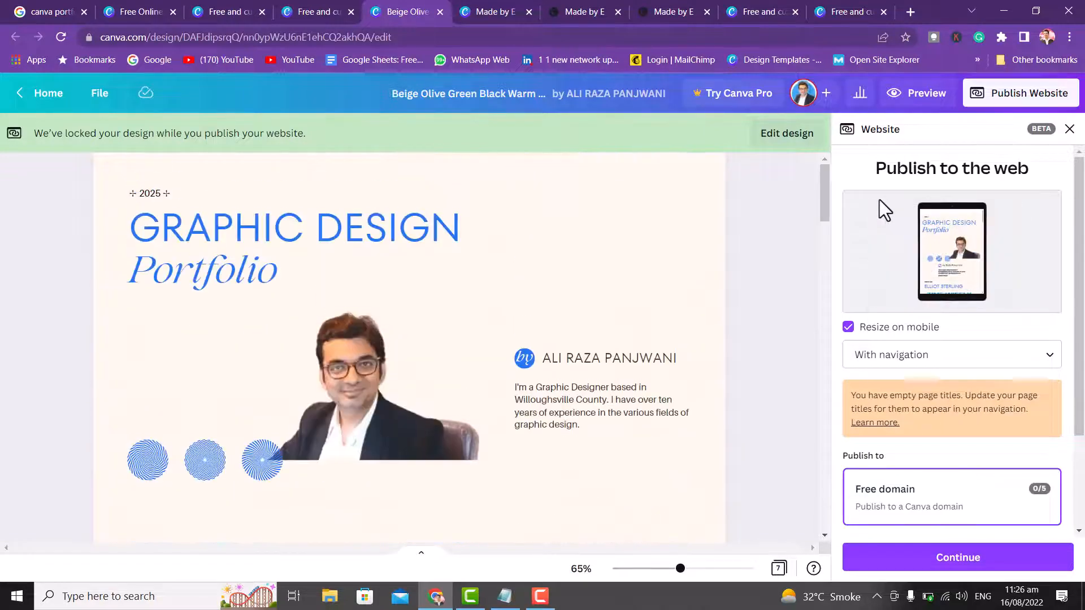
scroll(1080, 345, down, 3)
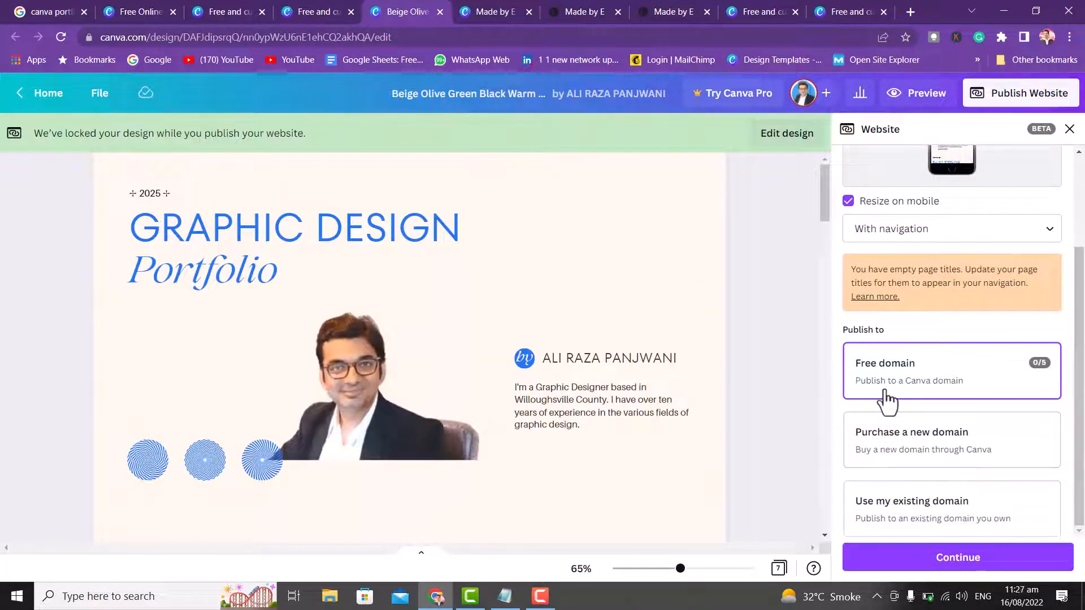
mouse_move(1049, 373)
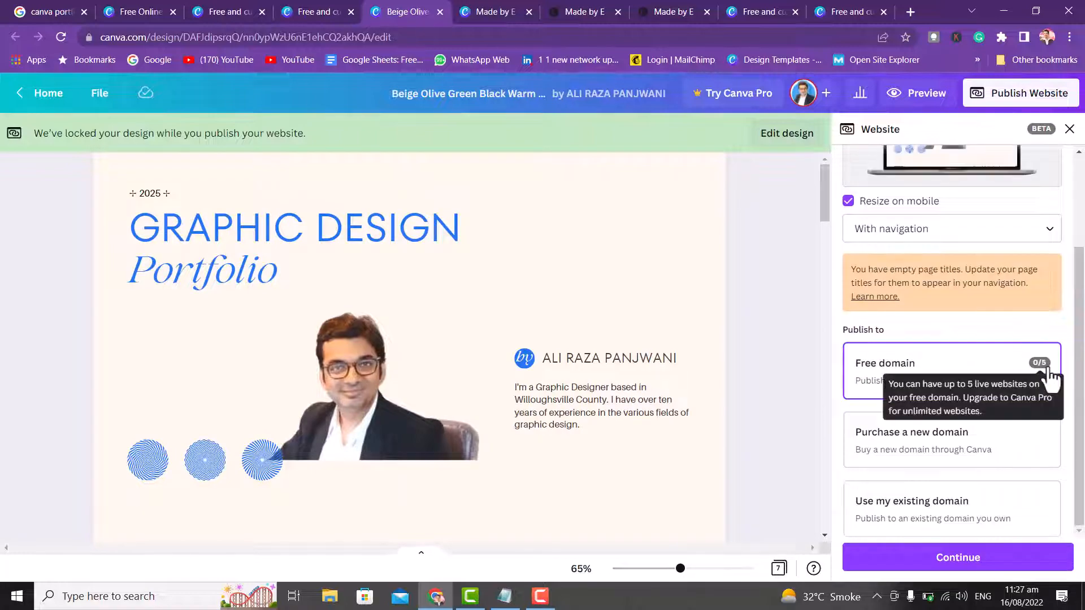
drag(823, 198, 793, 137)
- After comparing domain options, select the free my.canva.site domain and continue to Review Settings
click(951, 457)
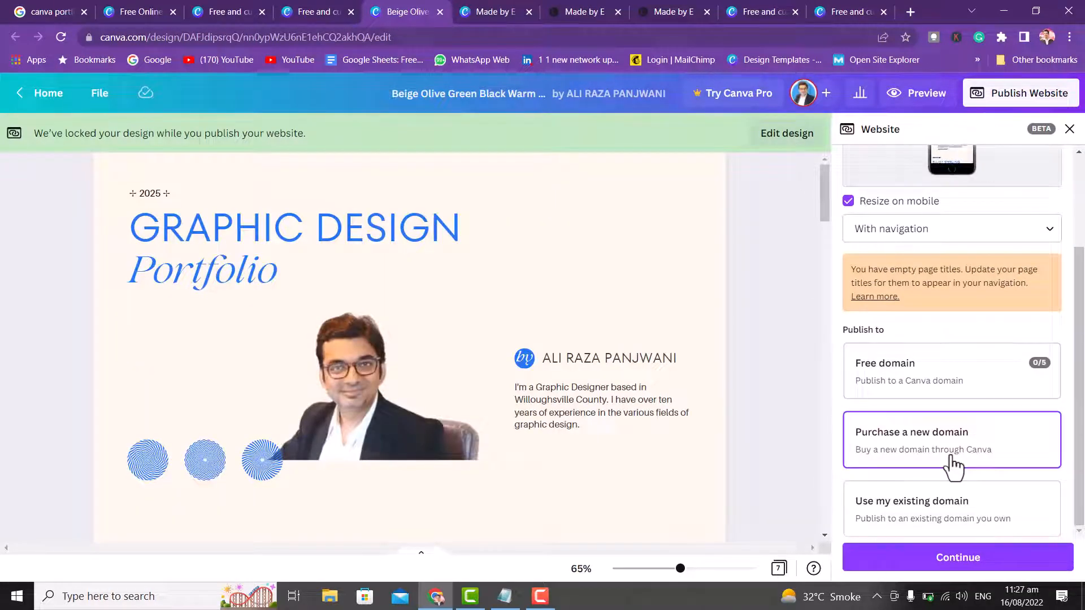
click(908, 509)
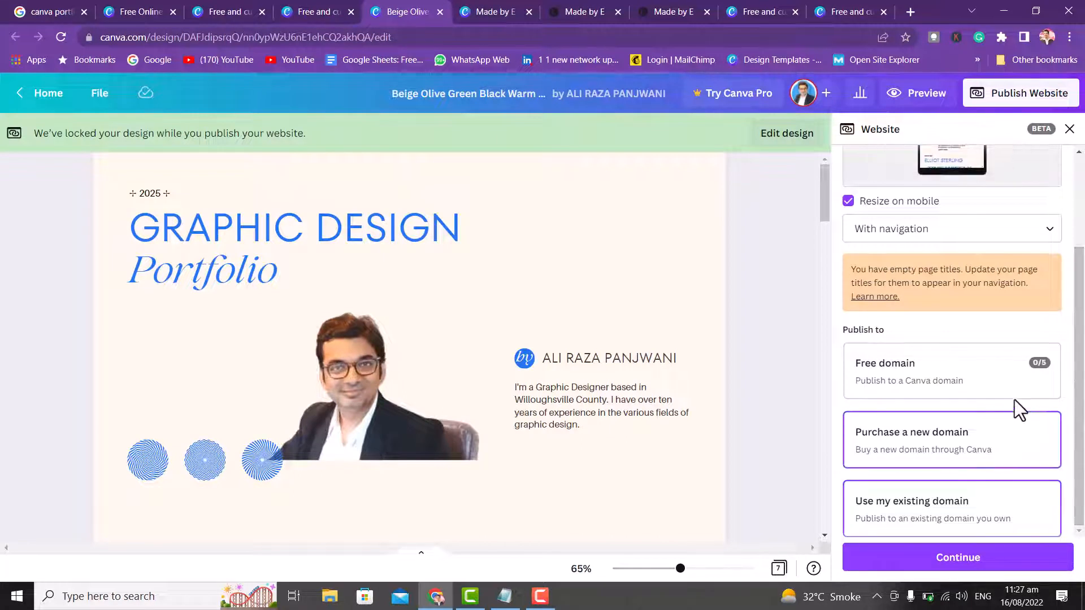
click(997, 395)
click(956, 561)
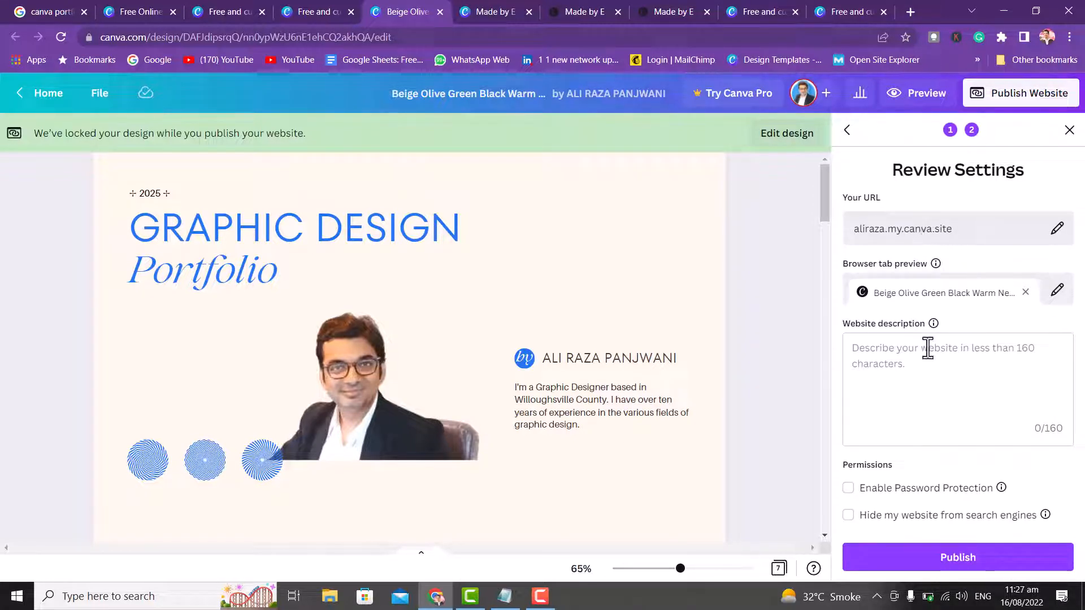
- Start the site URL path with 'canva-graphics-', removing a stray pasted address
click(1056, 229)
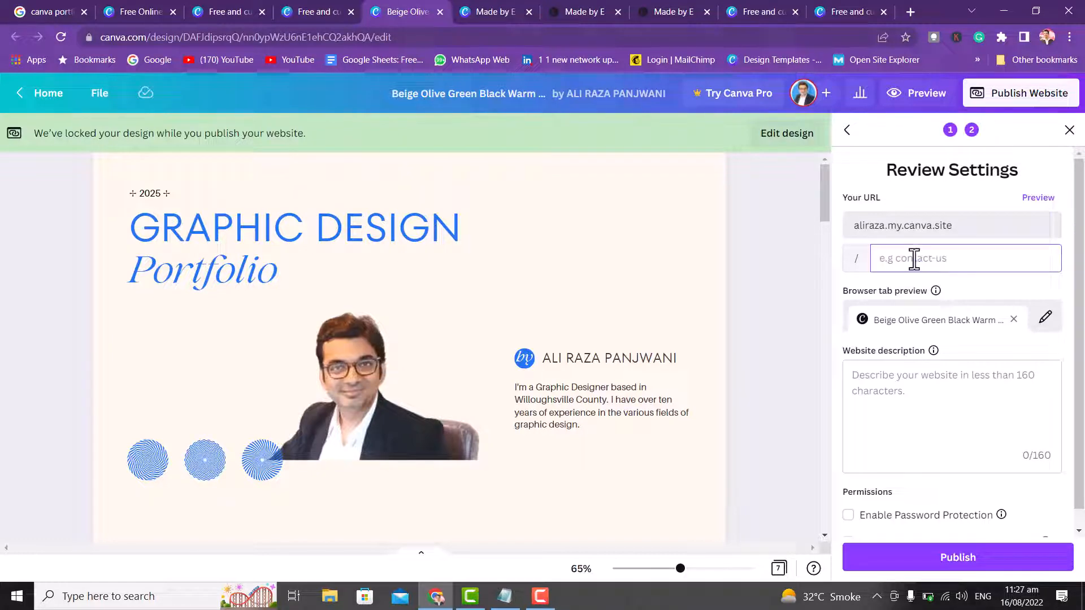
text(po)
key(BackSpace)
key(BackSpace)
text(ca)
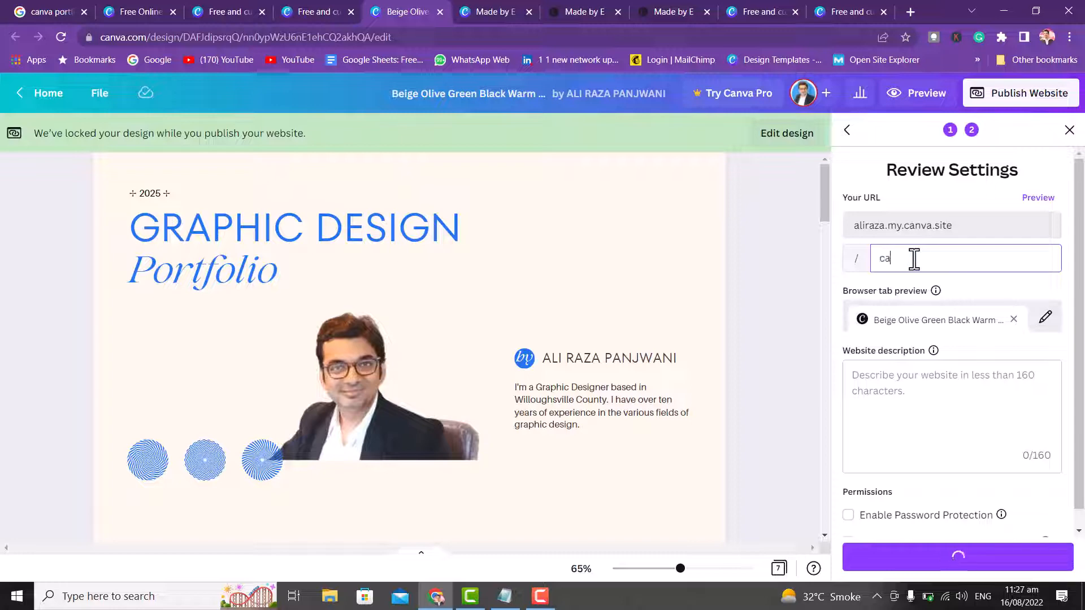
text(nva-graphics-)
key(ctrl+v)
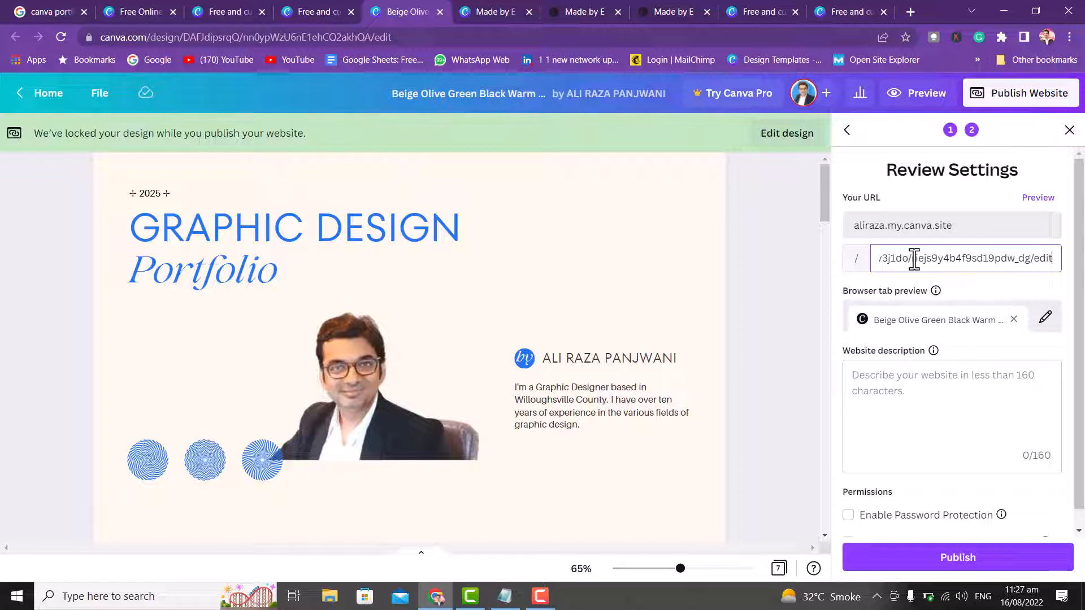
key(BackSpace)
key(BackSpace)
key(BackSpace)
key(BackSpace)
key(BackSpace)
key(BackSpace)
key(BackSpace)
key(BackSpace)
key(BackSpace)
key(BackSpace)
key(BackSpace)
key(BackSpace)
key(BackSpace)
key(BackSpace)
key(BackSpace)
key(BackSpace)
key(BackSpace)
key(BackSpace)
key(BackSpace)
key(BackSpace)
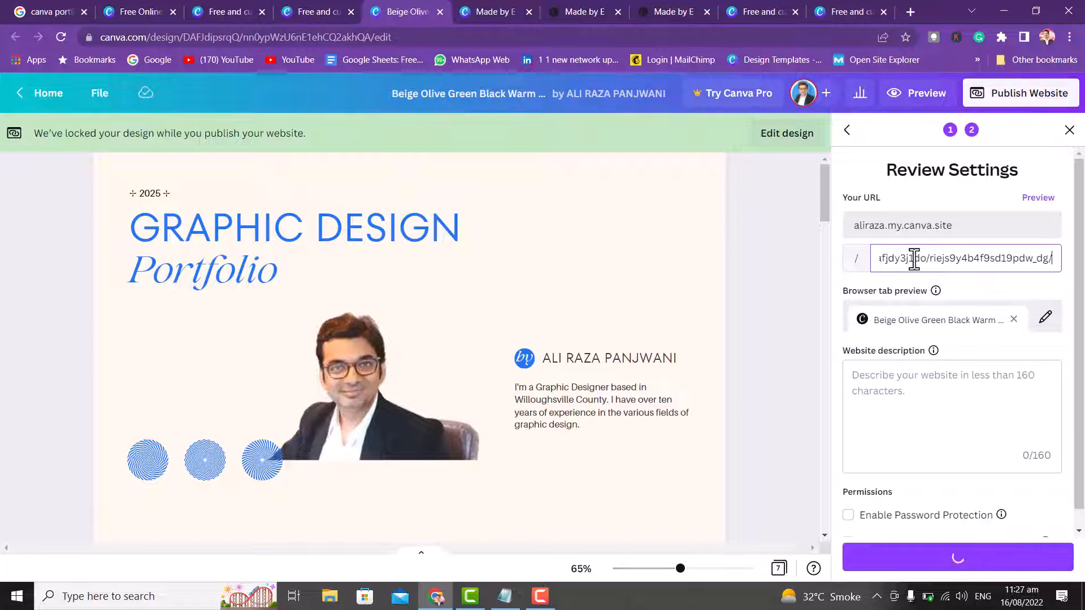
key(BackSpace)
key(BackSpace)
key(BackSpace)
key(BackSpace)
key(BackSpace)
key(BackSpace)
key(BackSpace)
key(BackSpace)
key(BackSpace)
key(BackSpace)
key(BackSpace)
key(BackSpace)
key(BackSpace)
key(BackSpace)
key(BackSpace)
key(BackSpace)
key(BackSpace)
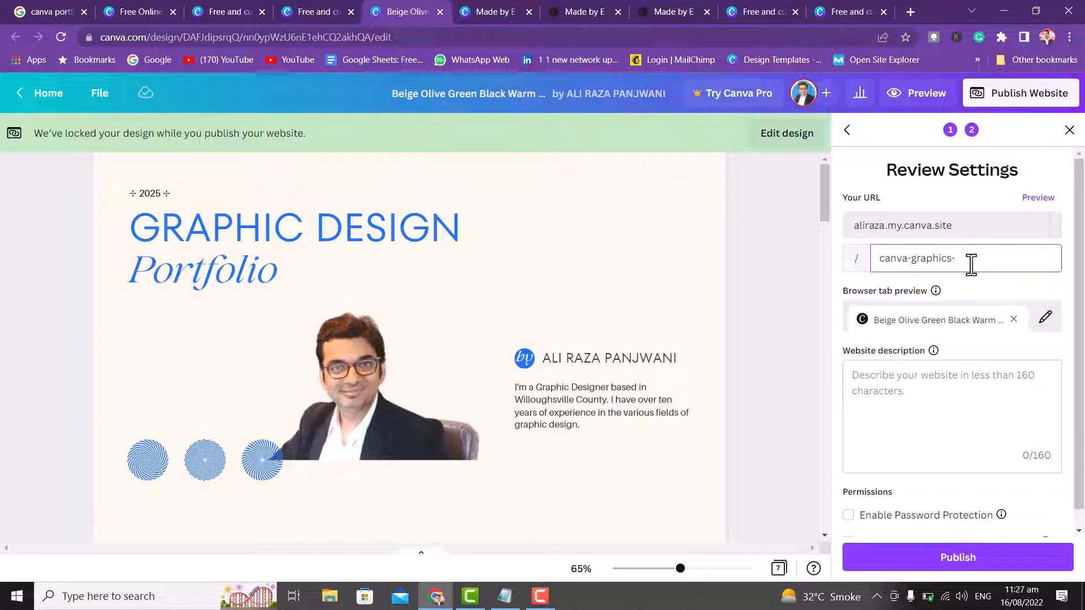
- After discarding trial words, finish the URL path with the owner's full name after canva-graphics-
text(job)
key(BackSpace)
key(BackSpace)
key(BackSpace)
text(fe)
key(BackSpace)
text(reelearna)
key(BackSpace)
key(BackSpace)
key(BackSpace)
key(BackSpace)
key(BackSpace)
key(BackSpace)
key(BackSpace)
key(BackSpace)
key(BackSpace)
key(BackSpace)
key(BackSpace)
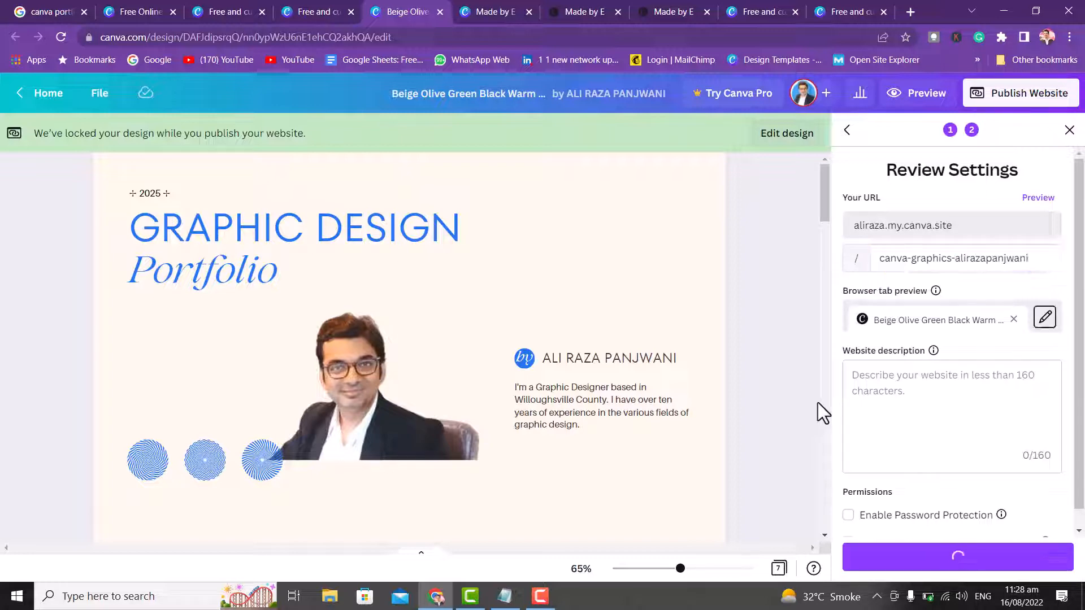
- Enter 'Heloo' as the website description
click(897, 402)
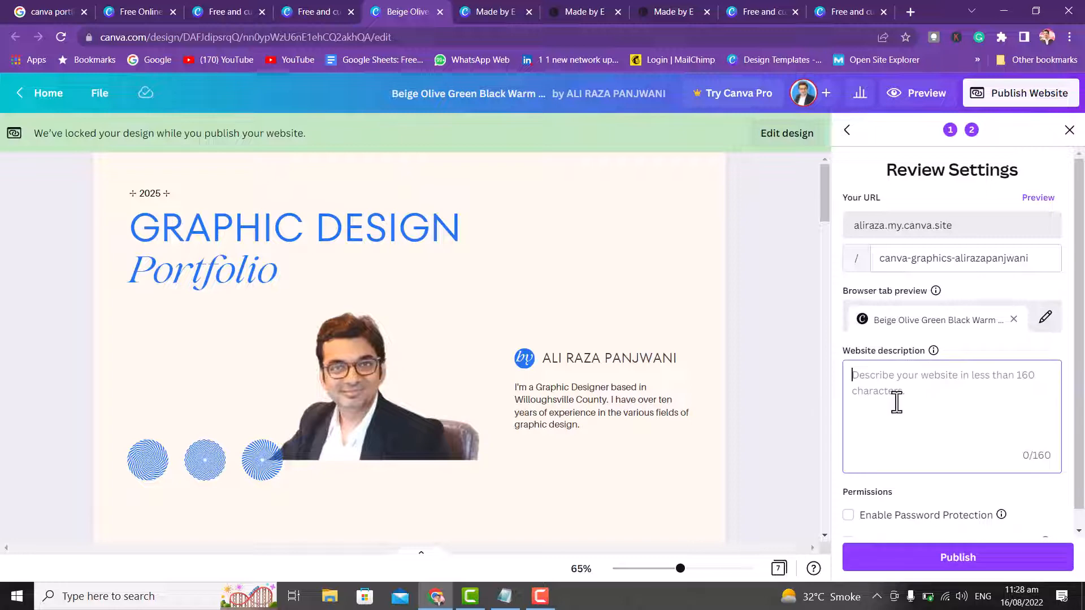
text(Heloo)
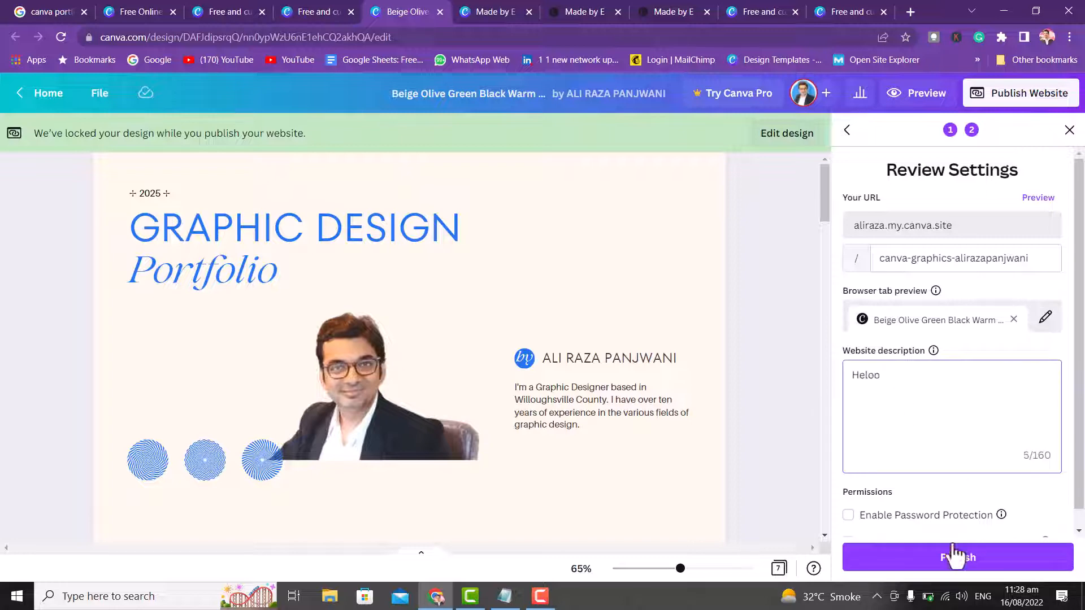
scroll(933, 531, down, 1)
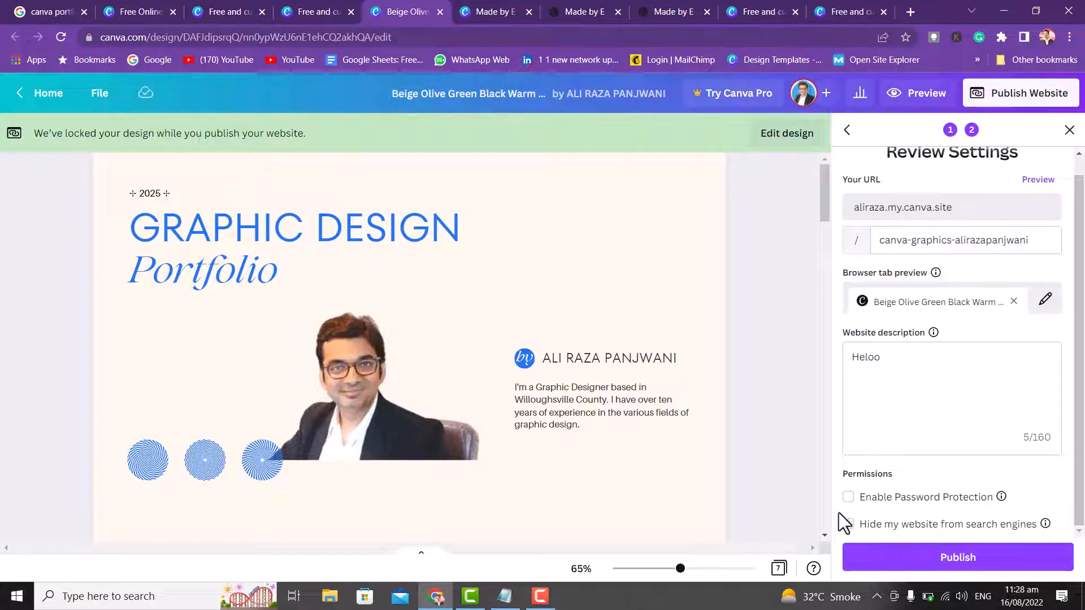
- Leave password protection and search-engine hiding off, then publish the site live
click(849, 497)
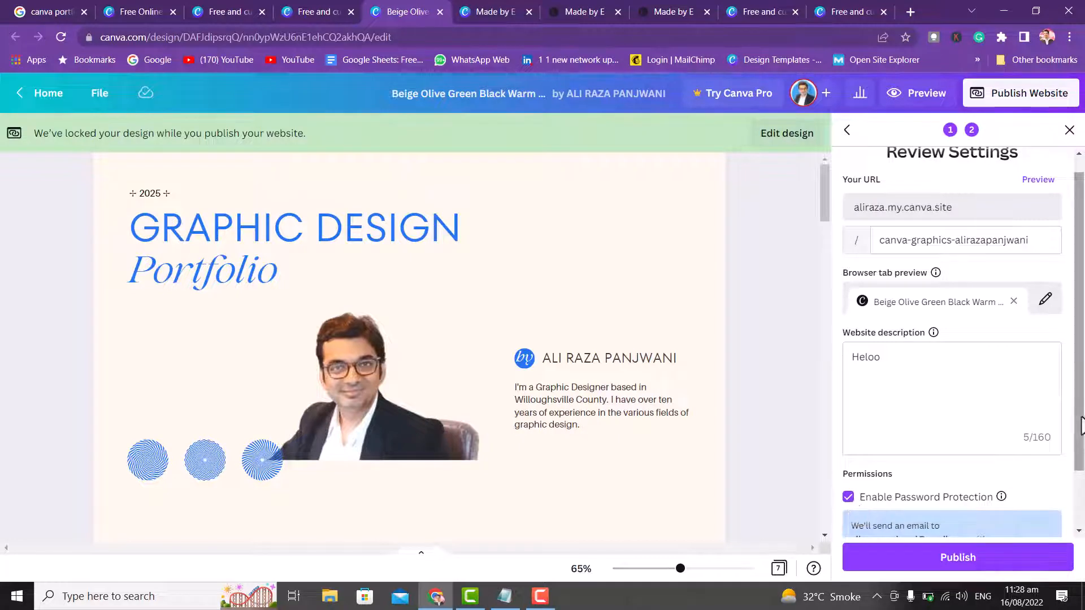
scroll(1012, 469, down, 2)
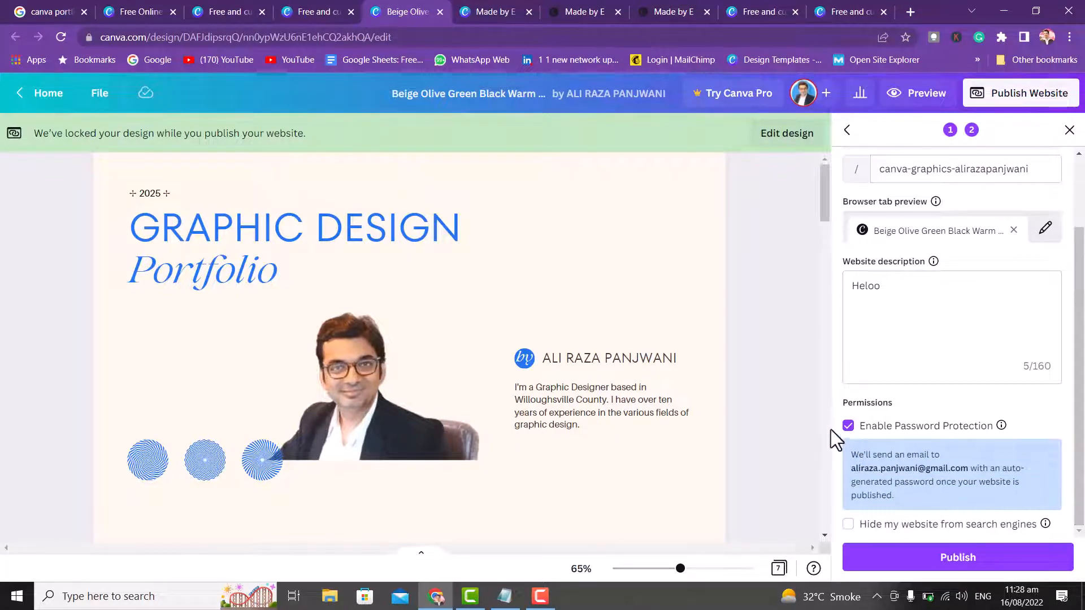
click(848, 427)
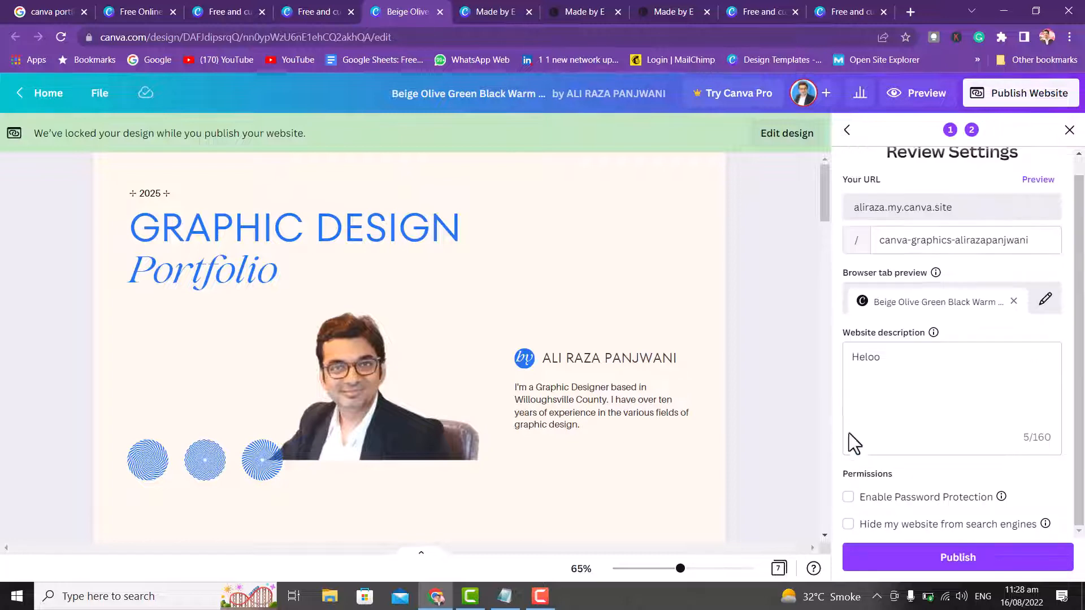
click(850, 528)
click(849, 527)
click(961, 558)
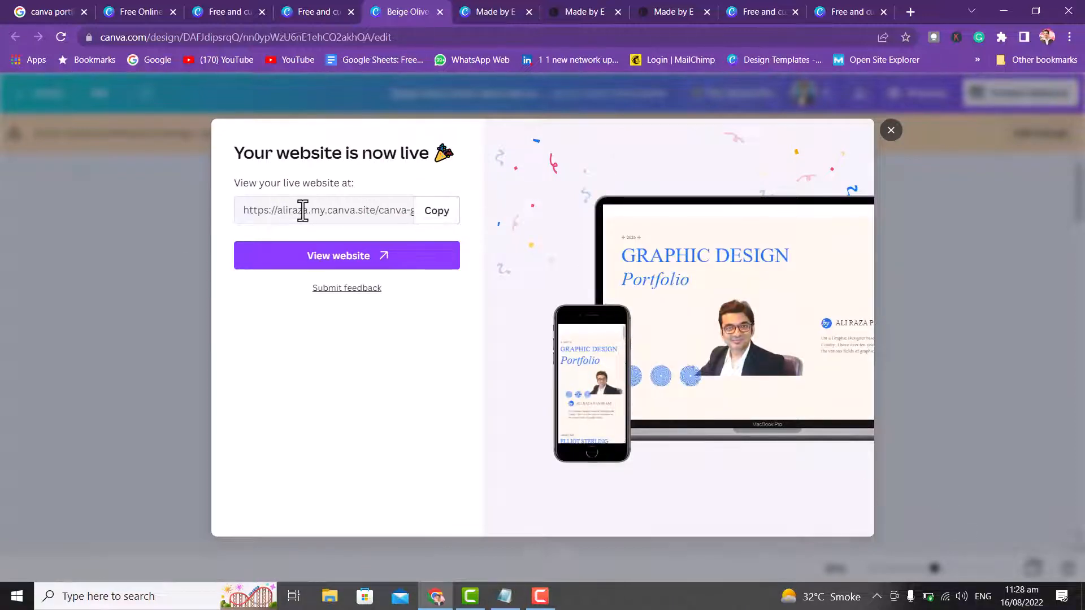
- Open the live my.canva.site portfolio from the 'Your website is now live' dialog in a new tab
drag(244, 213, 317, 217)
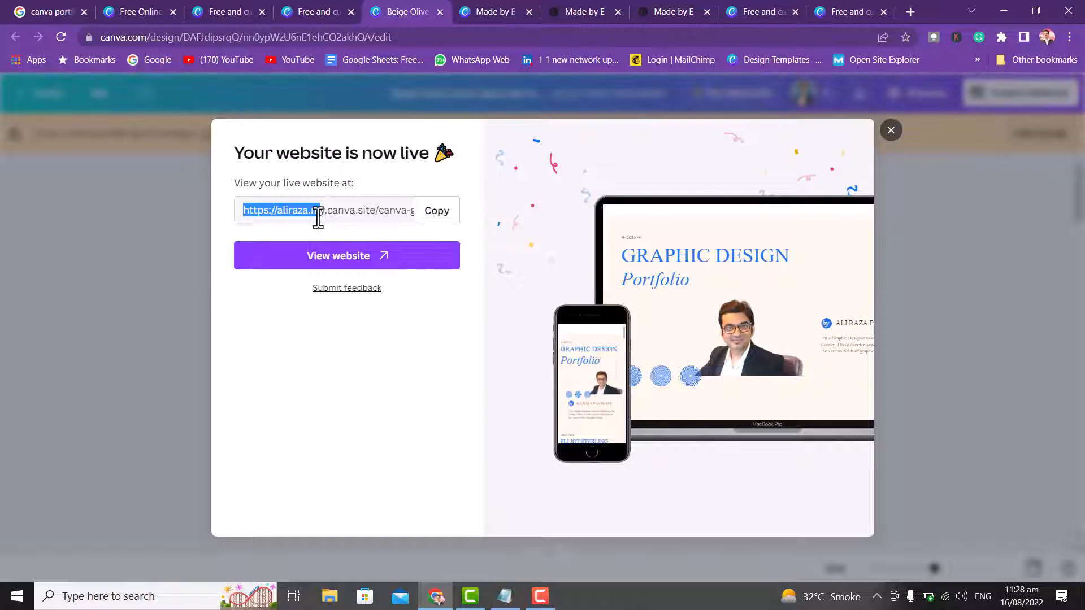
click(411, 261)
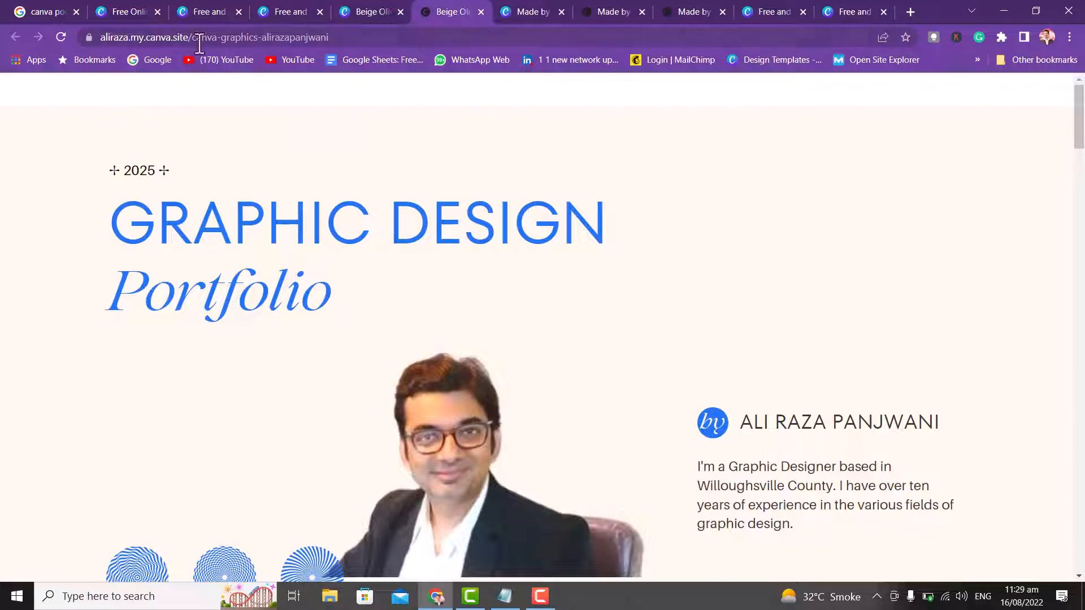
- Copy the live site's address and load it in a new browser tab
drag(1080, 113, 1082, 538)
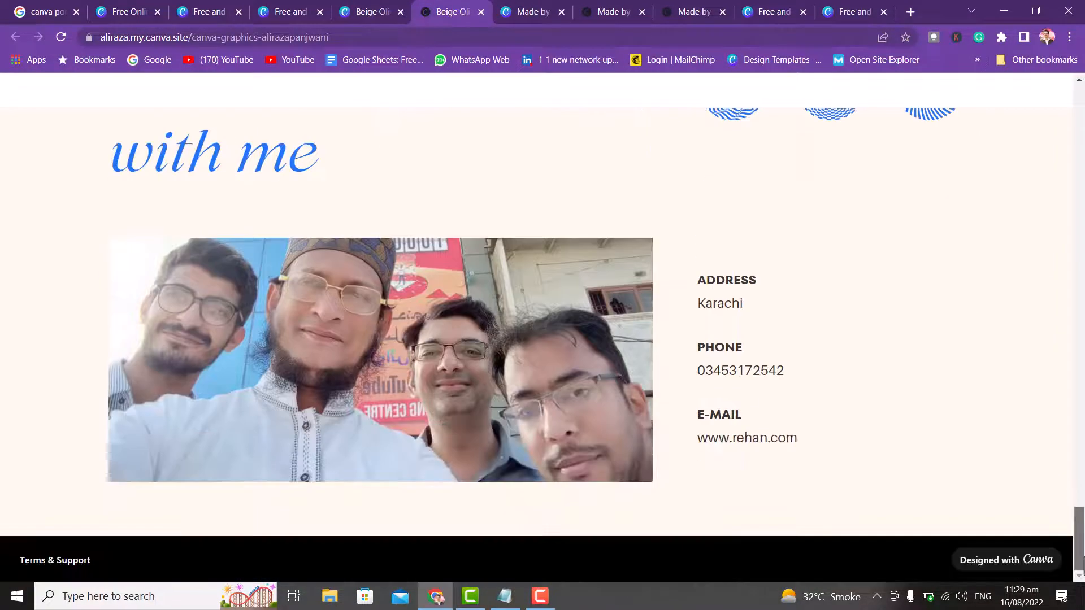
click(321, 41)
key(ctrl+c)
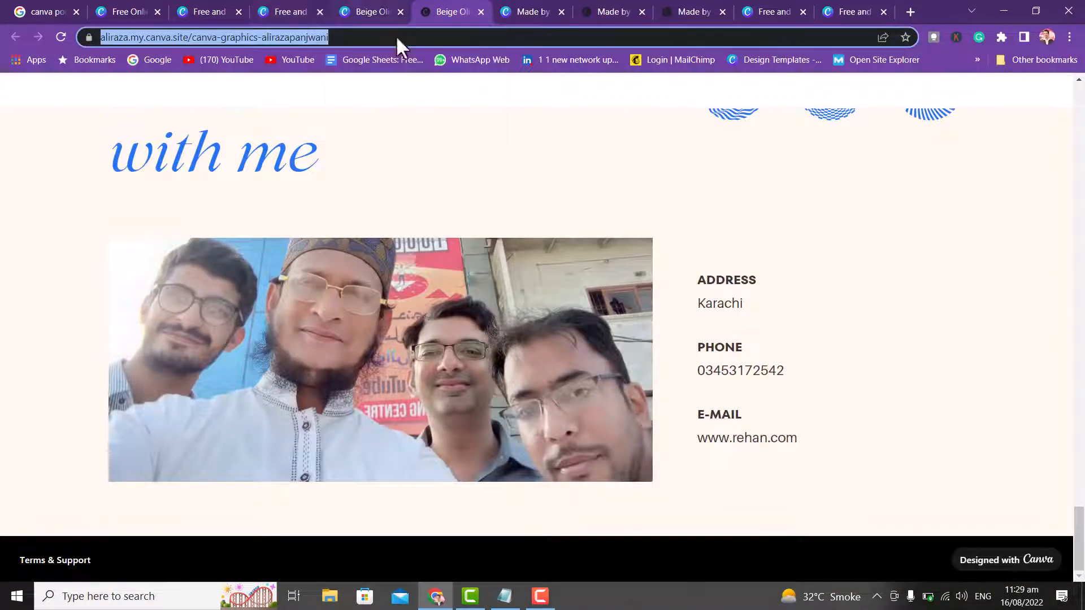
click(912, 10)
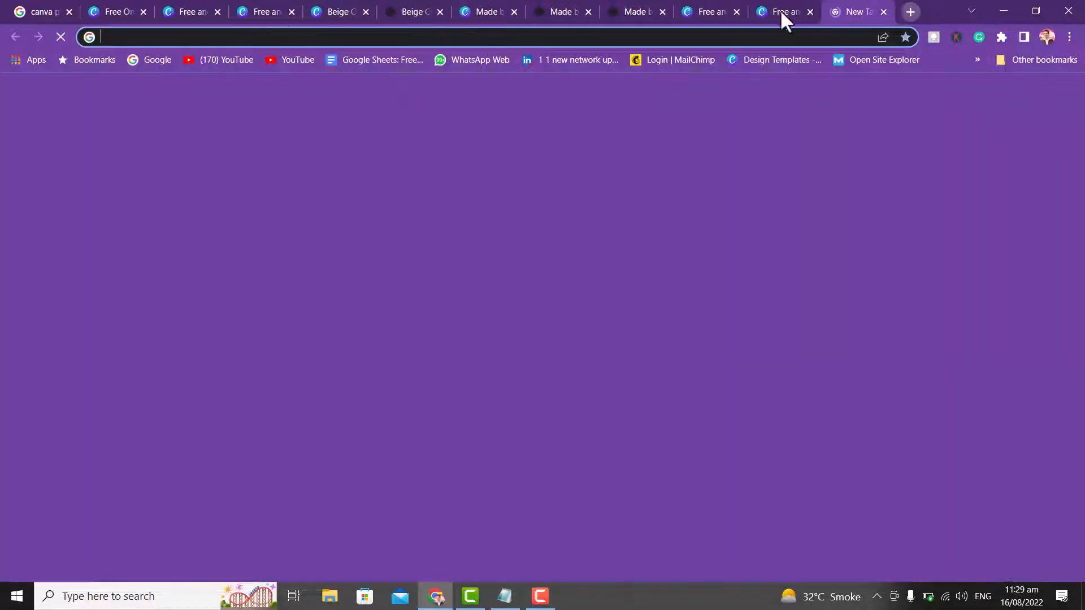
click(279, 35)
key(ctrl+v)
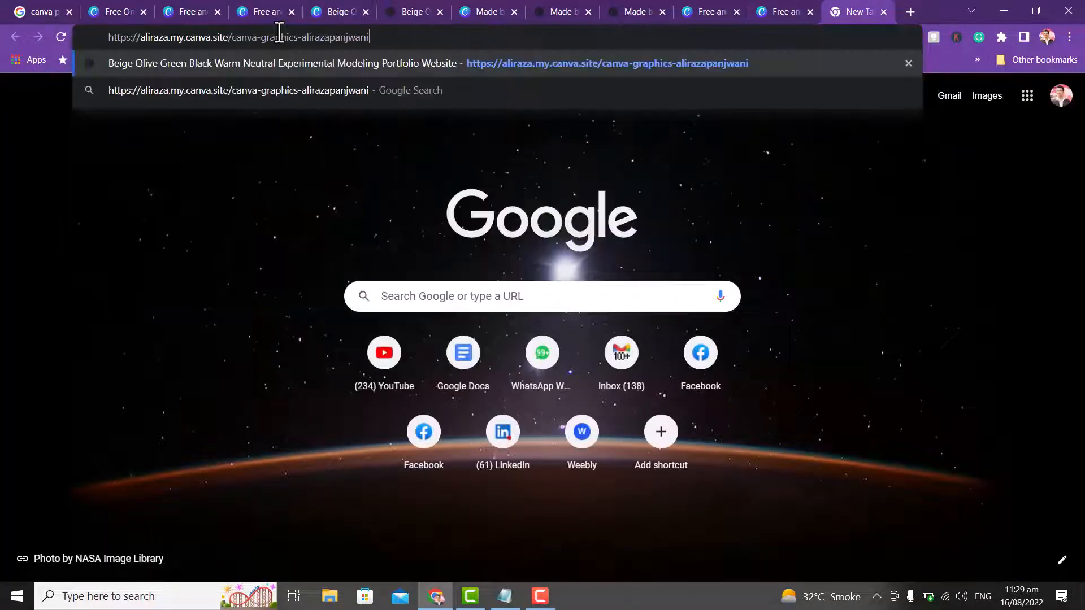
key(Return)
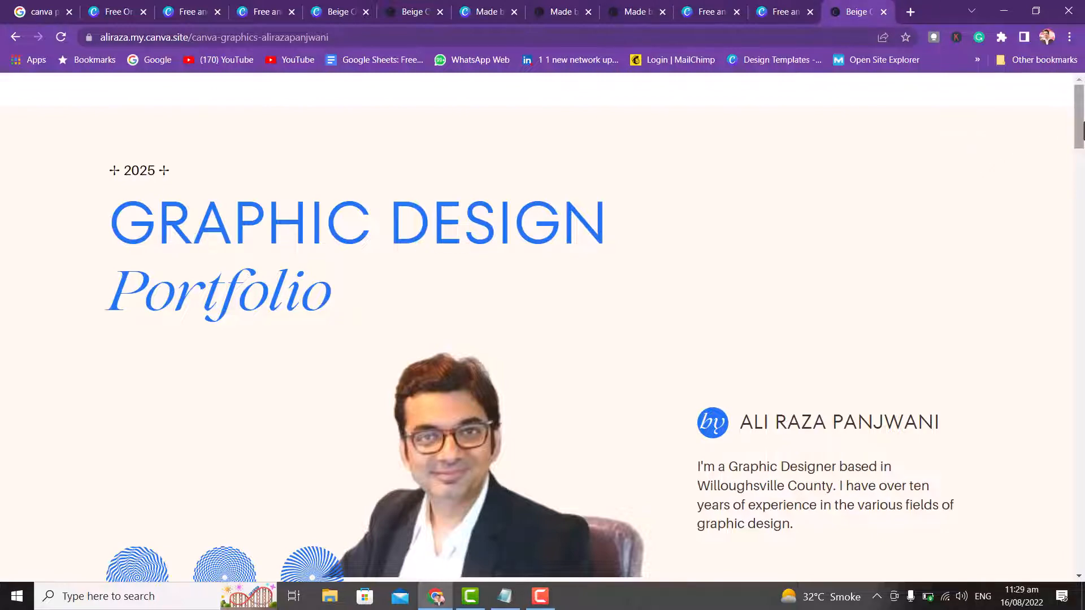
drag(1084, 130, 1083, 542)
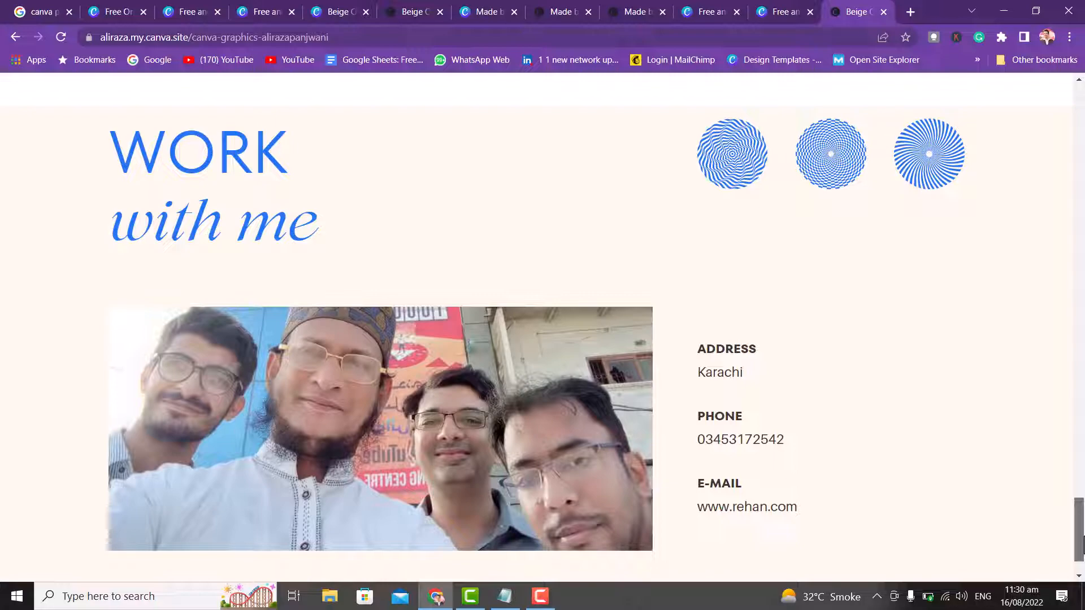
drag(1082, 543, 1083, 130)
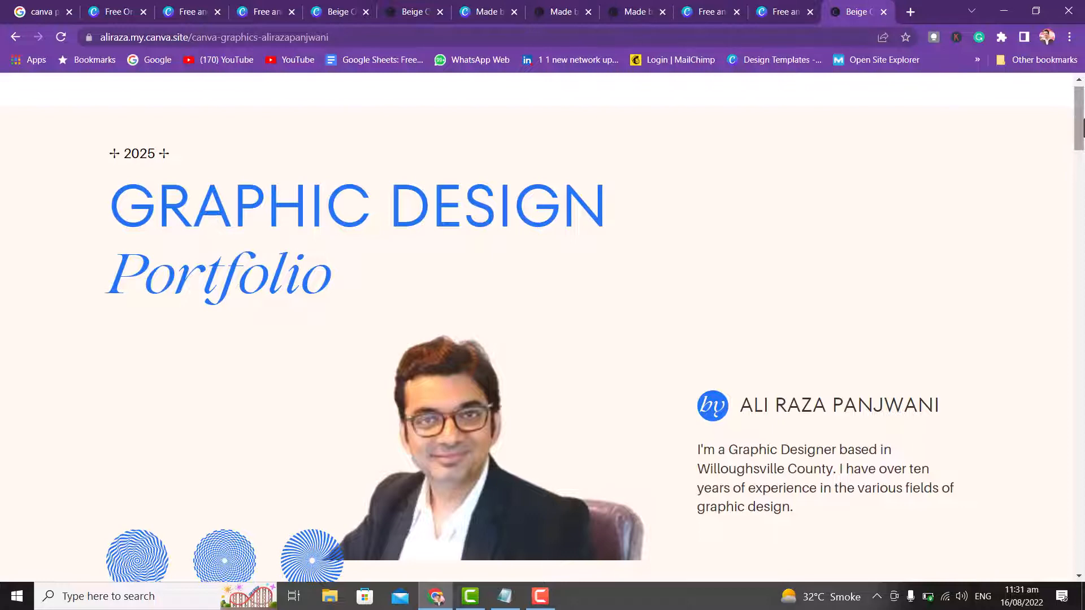
drag(1082, 136, 1082, 522)
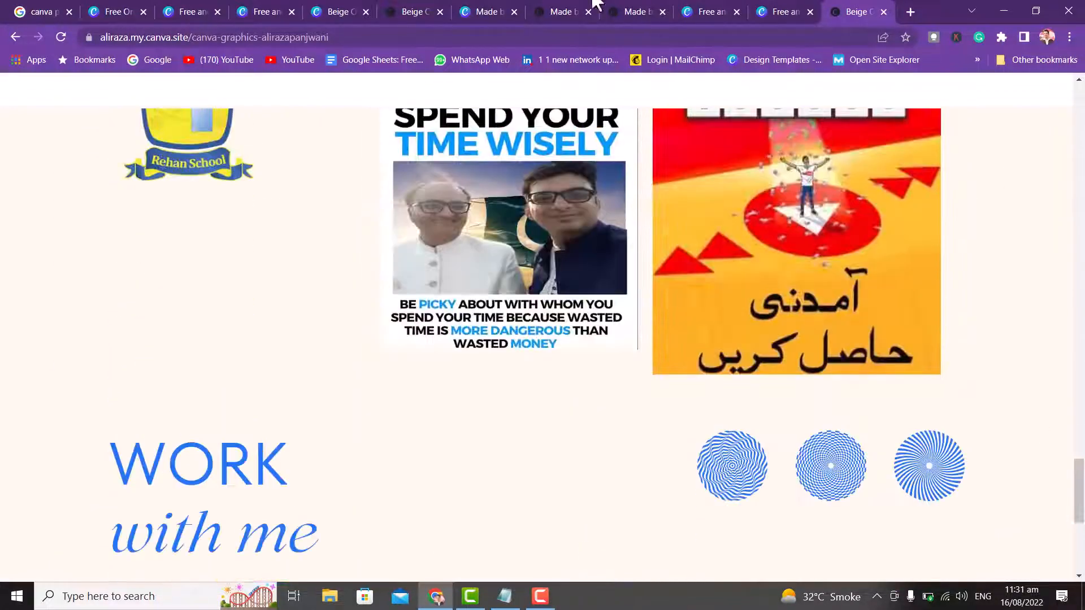
- Review the Canva editor, the live site and the other published portfolio tabs
click(313, 11)
click(399, 12)
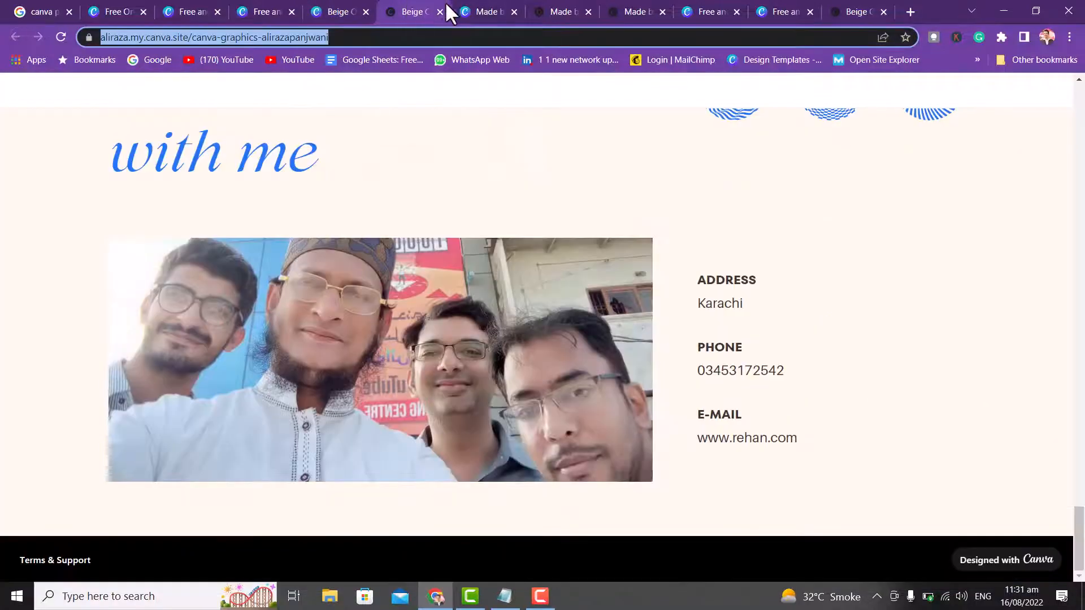
drag(1078, 535, 1079, 121)
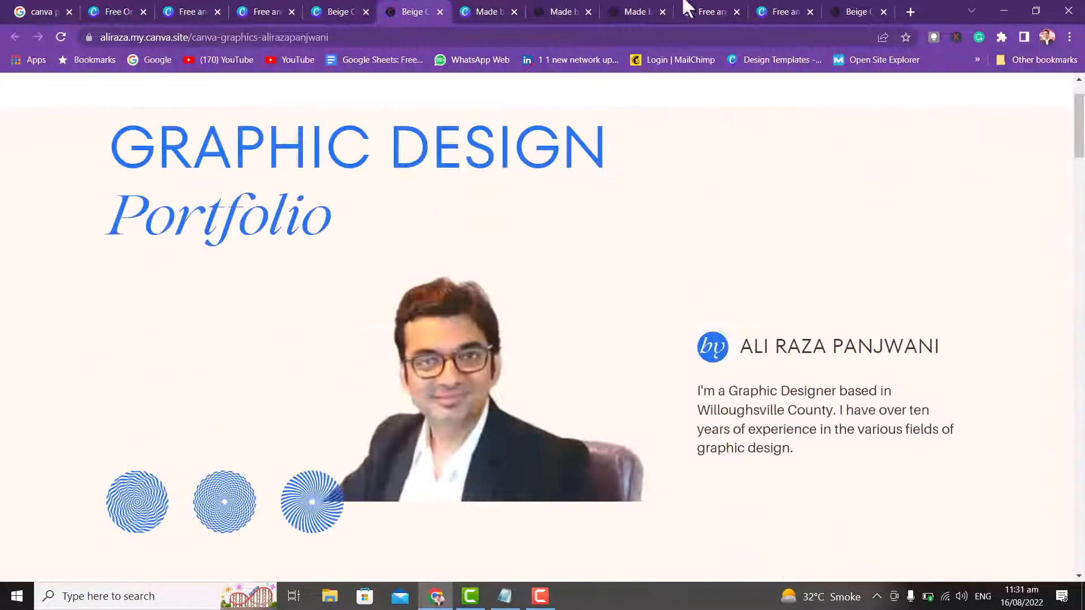
click(475, 11)
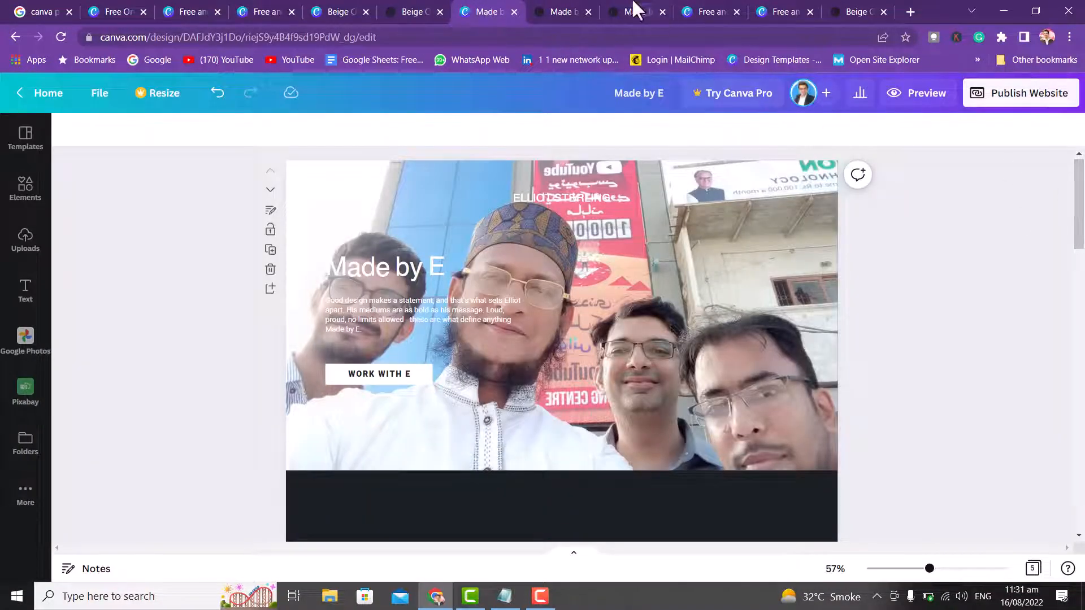
click(563, 7)
drag(1083, 116, 1082, 523)
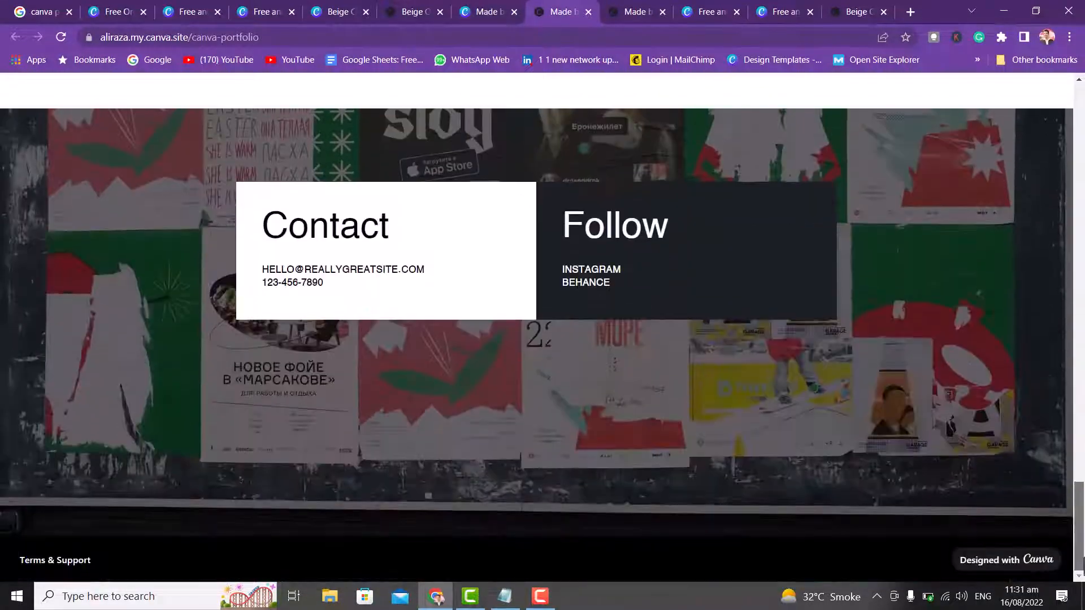
- Look through the remaining sample and template tabs, ending on the 'canva portfolio' Google results
click(635, 11)
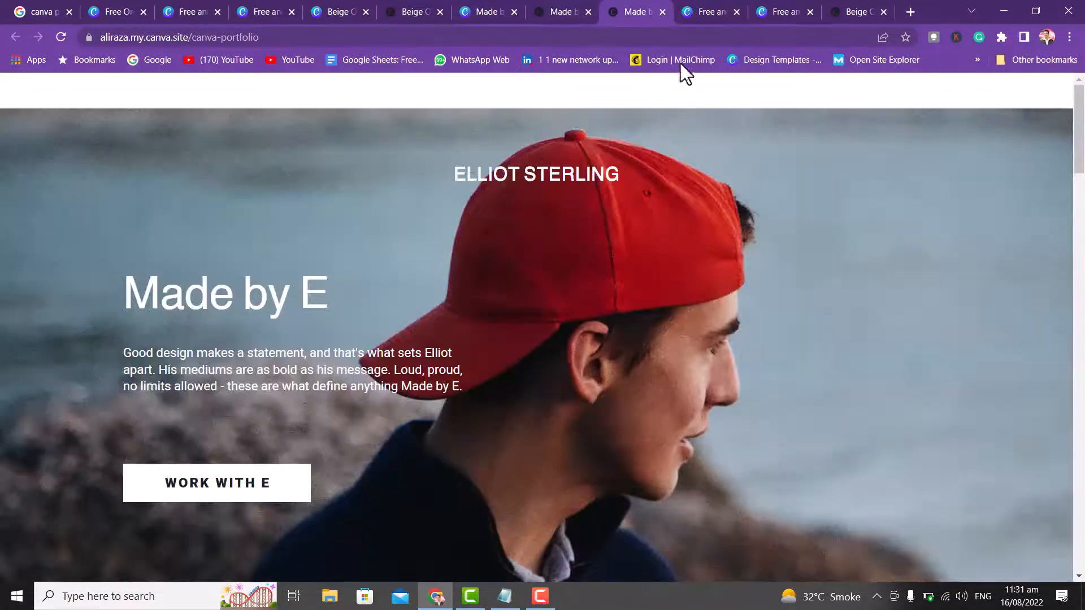
drag(1079, 141, 1080, 506)
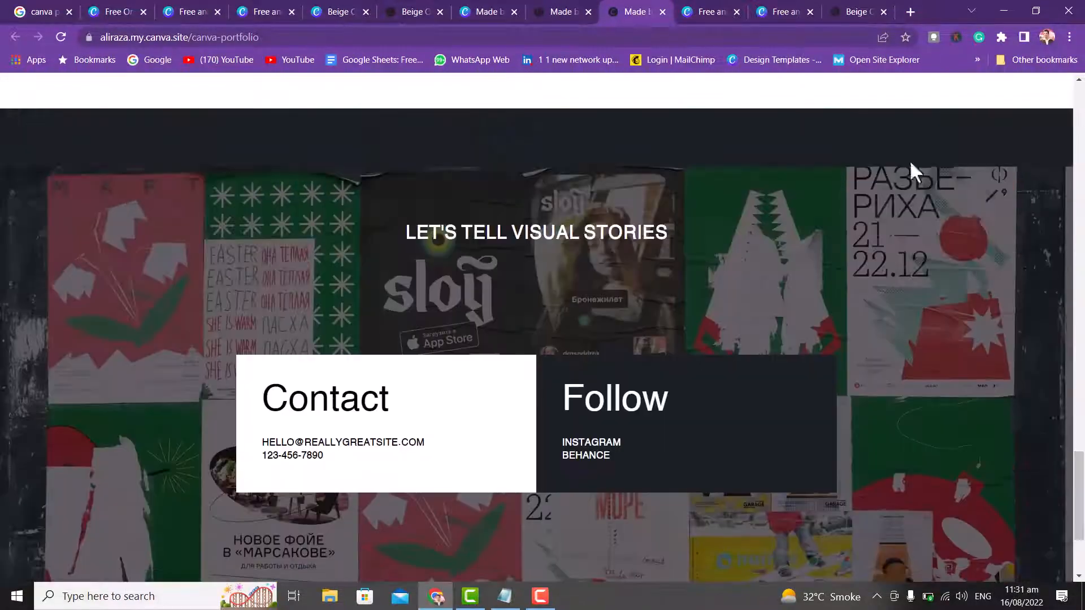
click(723, 10)
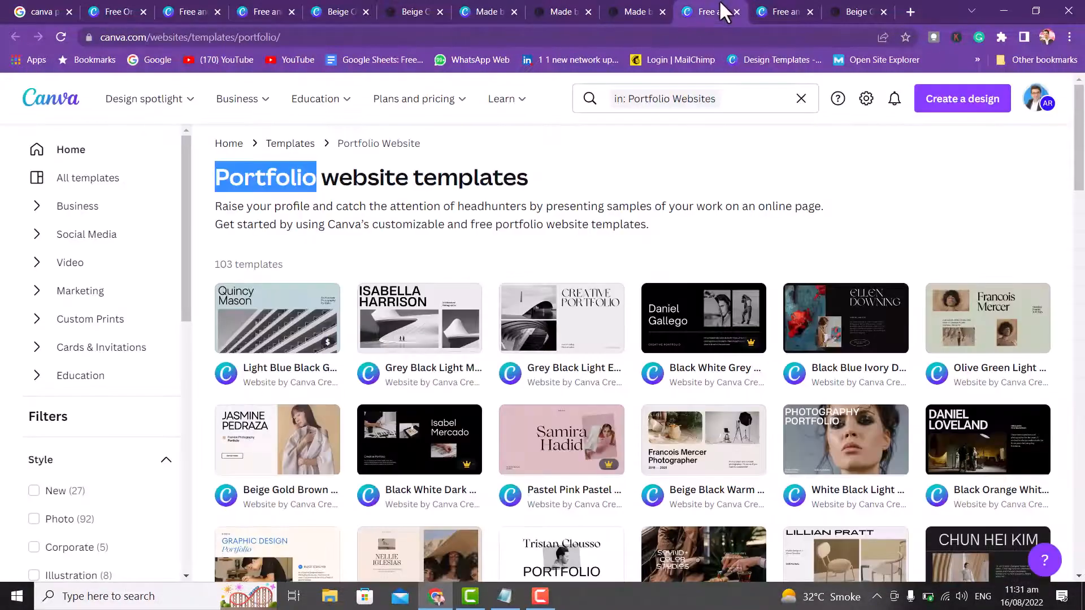
click(789, 10)
click(854, 12)
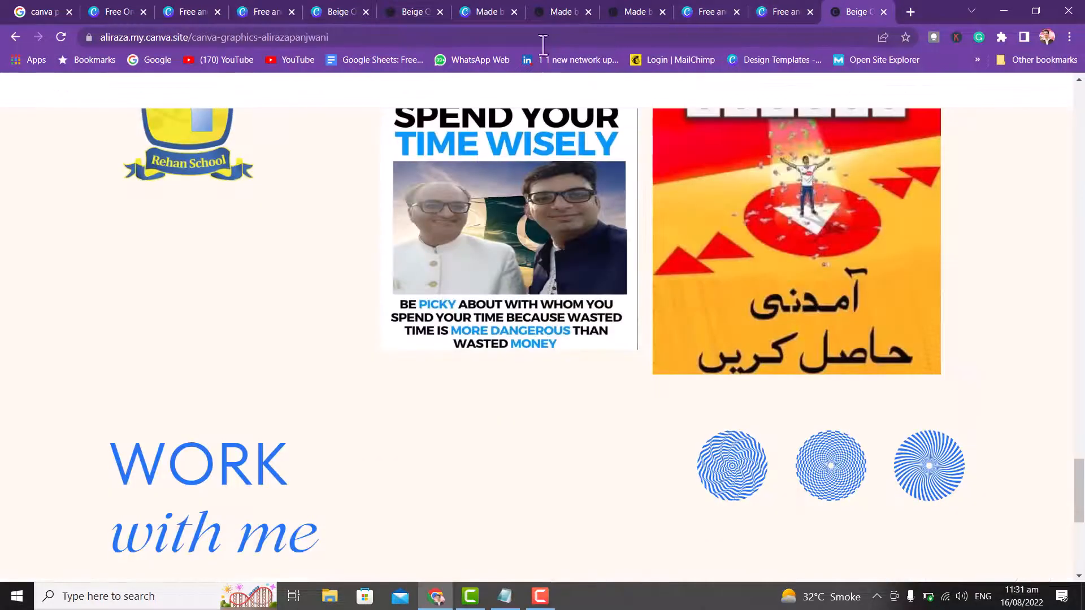
click(112, 9)
click(35, 10)
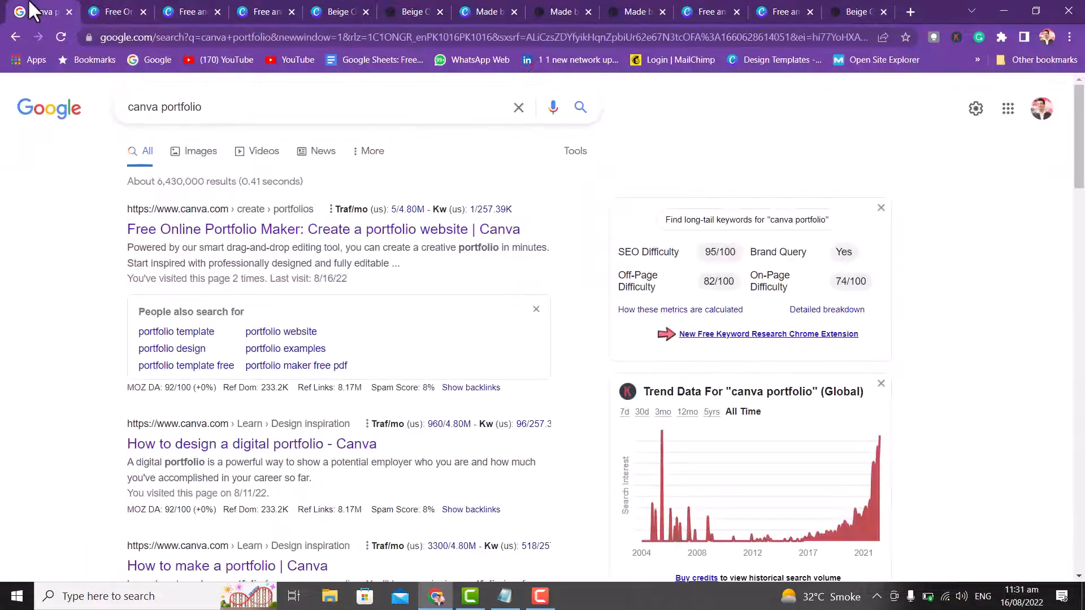